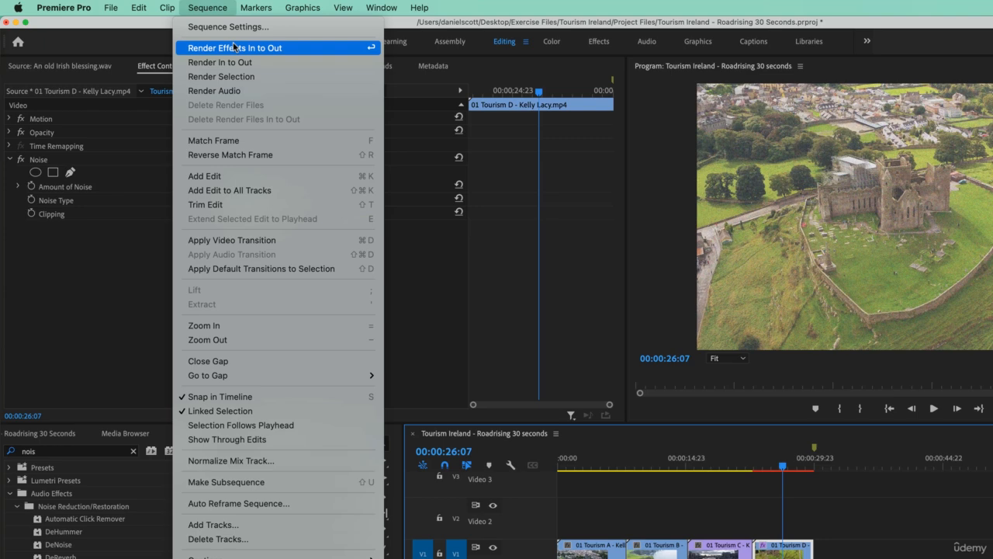
left_click(214, 7)
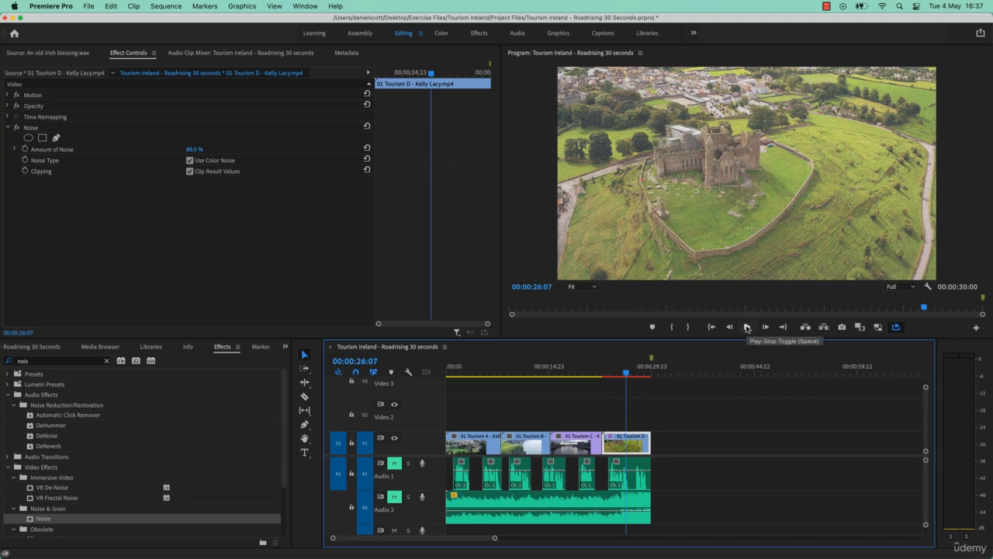
left_click(166, 6)
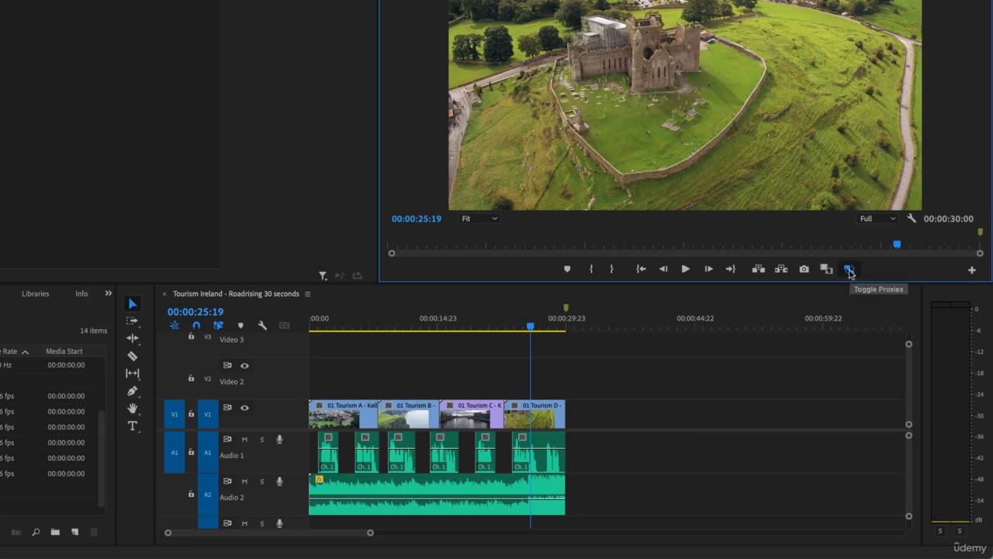
Turn off proxy playback in the Program monitor.
left_click(850, 270)
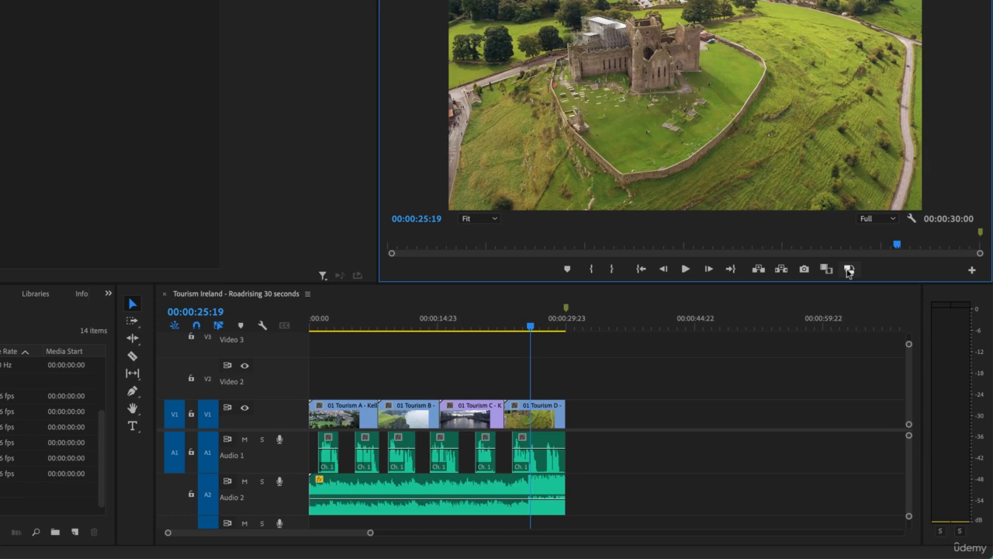
Search the effects for "nois", apply the Noise video effect to the 01 Tourism D clip, and set its Amount of Noise to 100%.
left_click(538, 421)
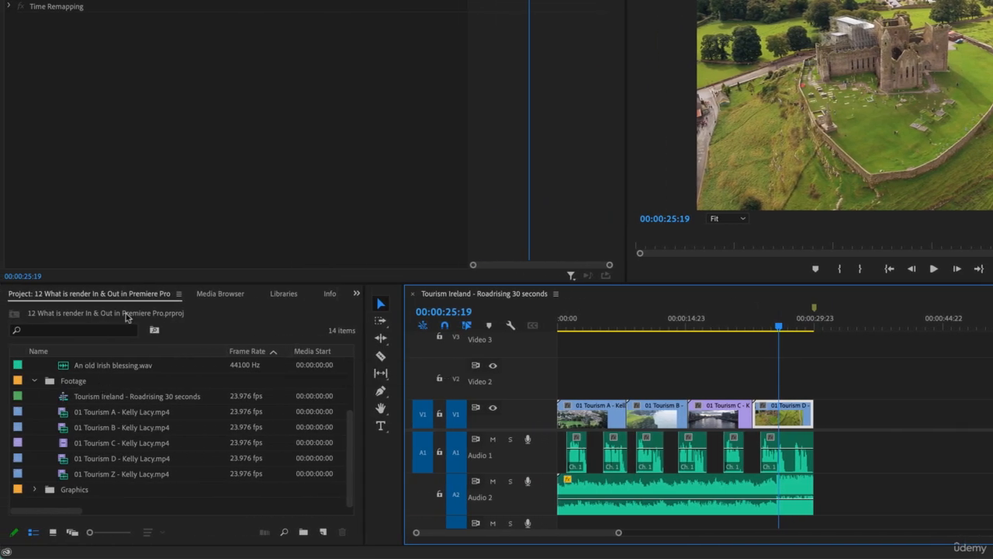
left_click(358, 295)
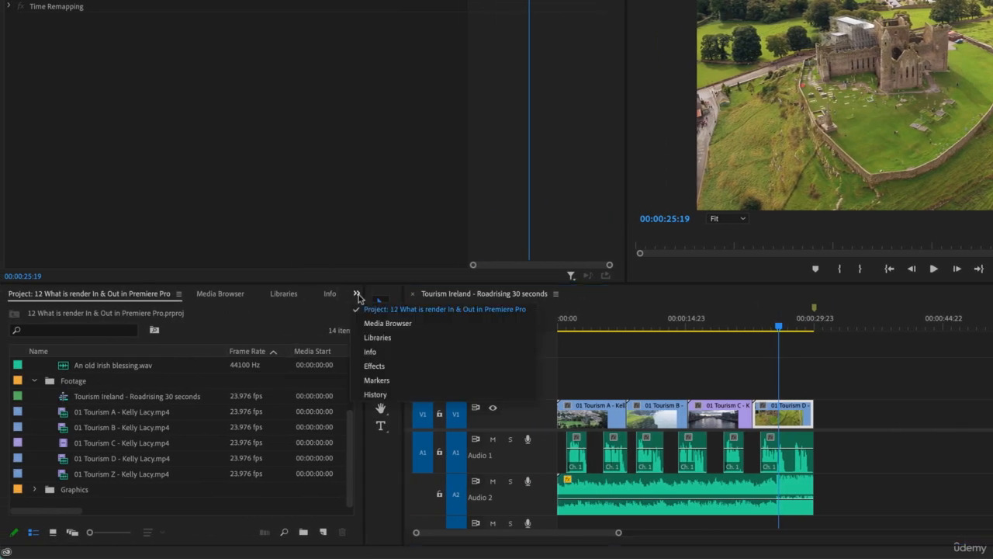
left_click(377, 366)
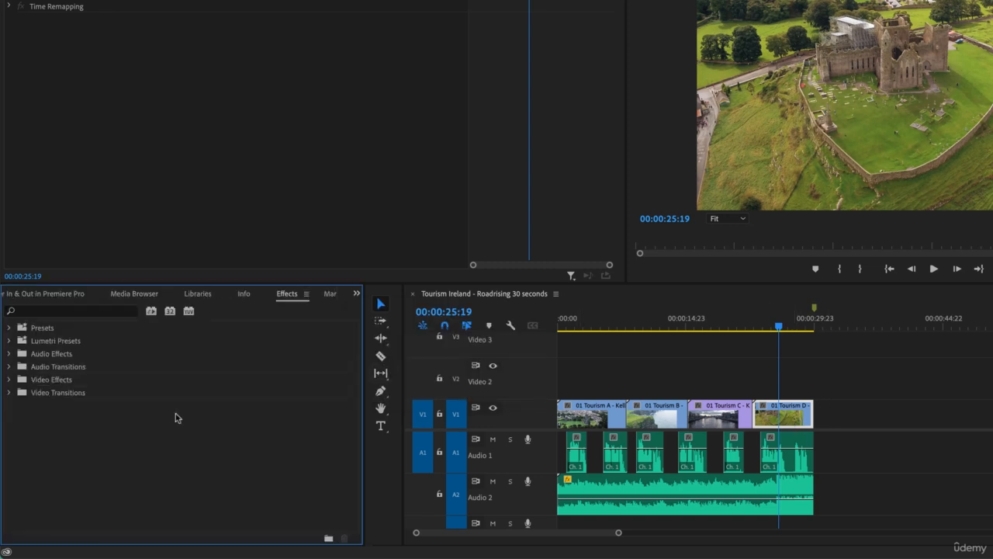
left_click(59, 314)
type("noi")
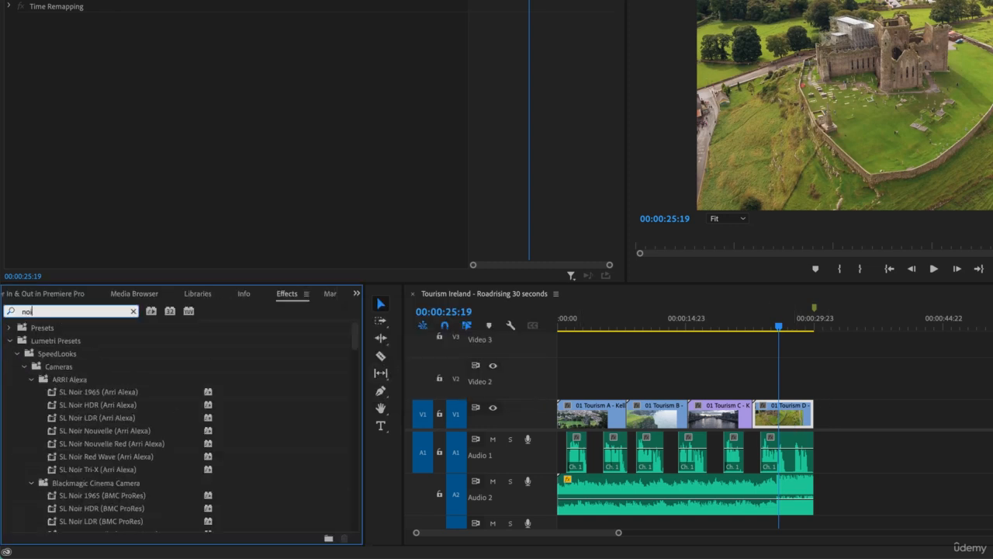
type("s")
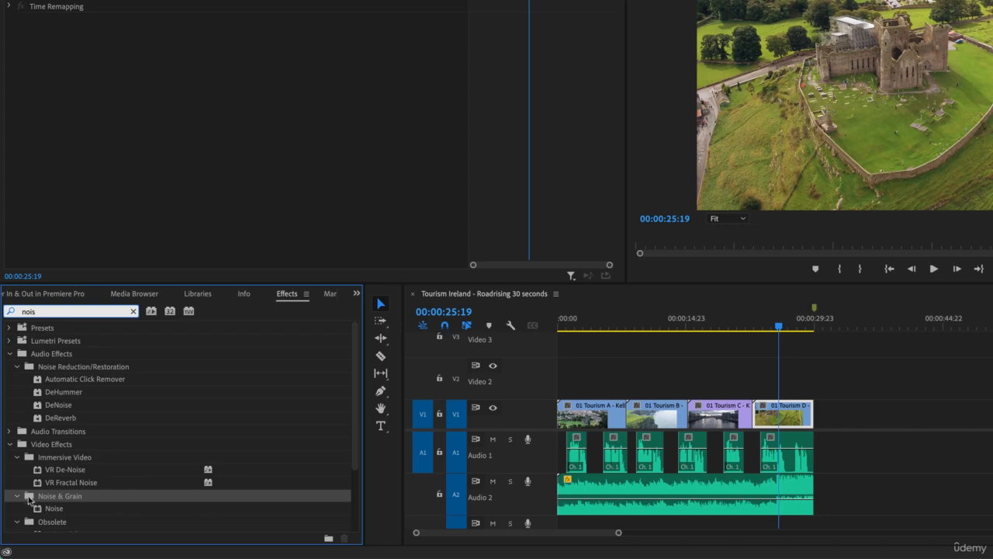
left_click_drag(57, 515, 790, 415)
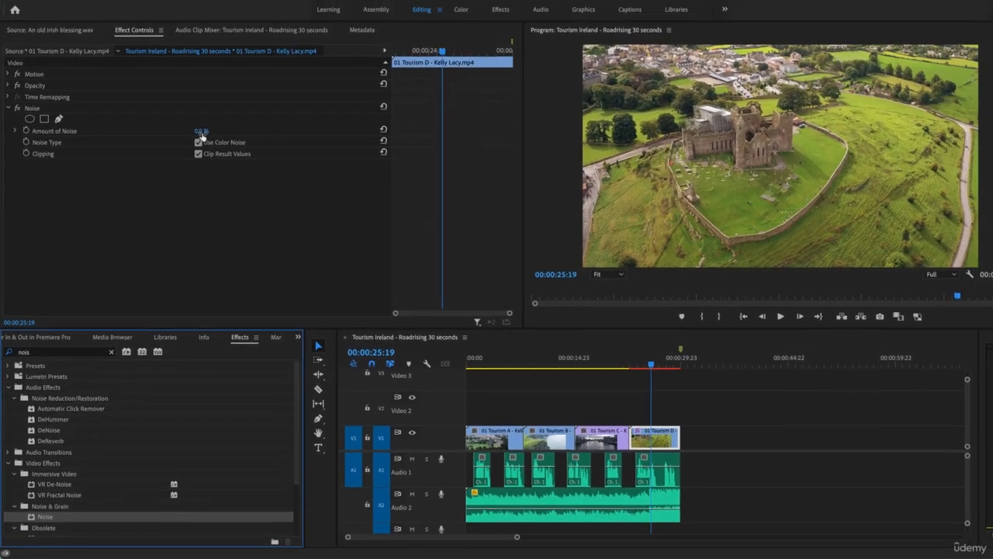
left_click_drag(202, 132, 287, 132)
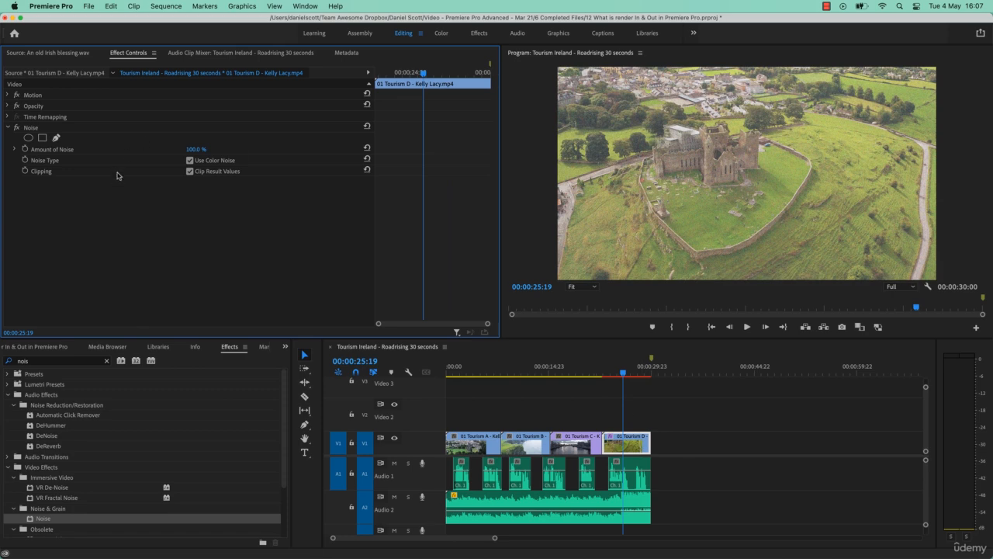
Play the sequence from the start of the 01 Tourism D clip to check the unrendered noise, then stop playback.
left_click(605, 372)
key("c")
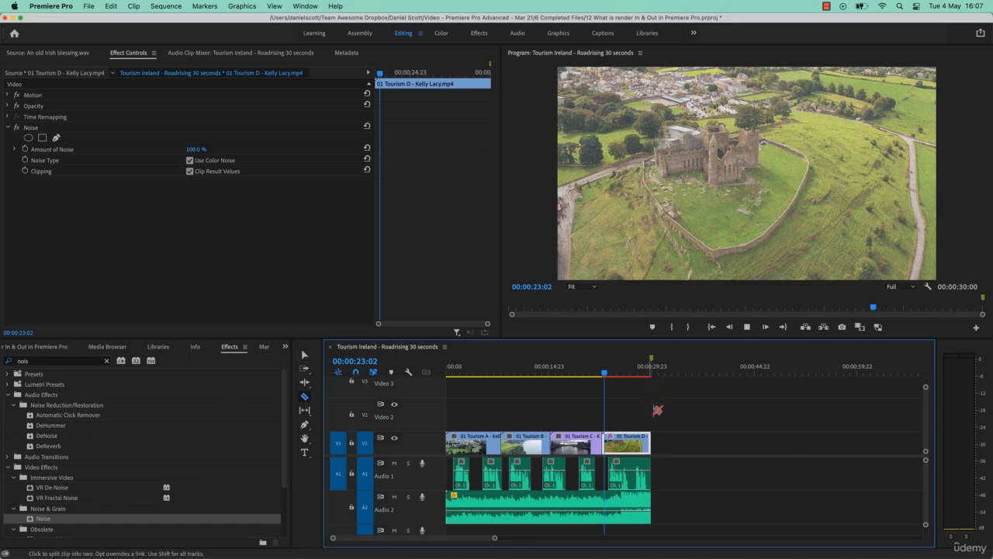
key("space")
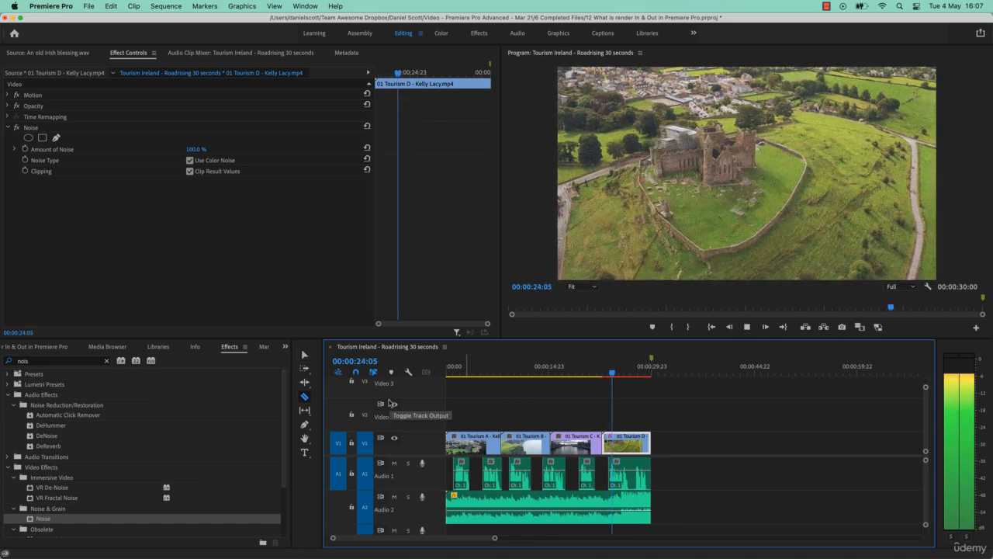
left_click(304, 354)
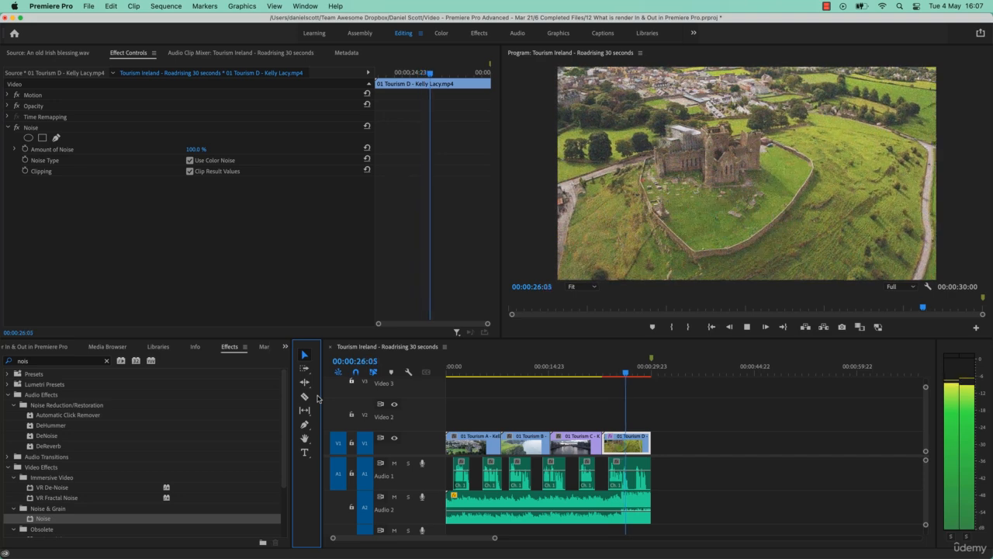
key("space")
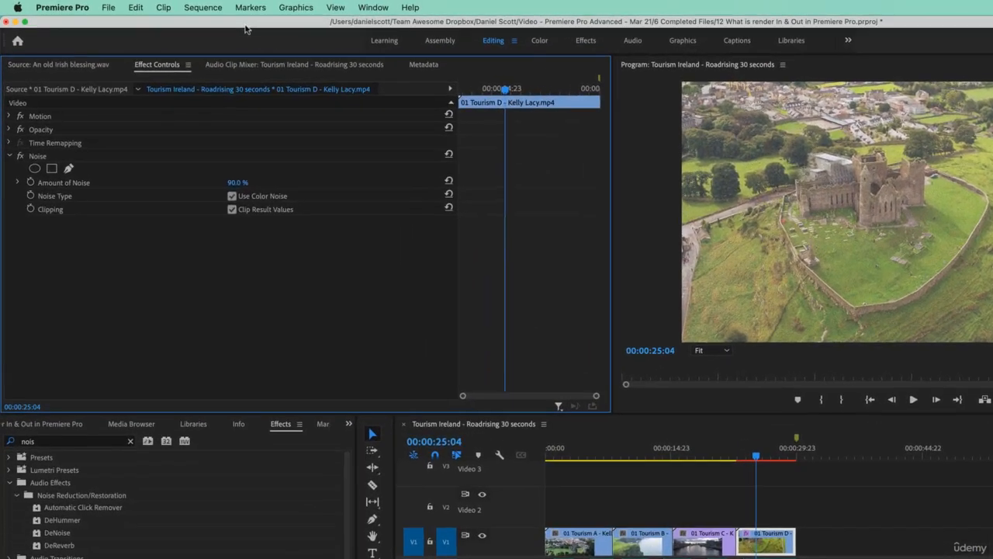
Render the sequence's effects In to Out and play back the rendered section of the 01 Tourism D clip.
left_click(172, 6)
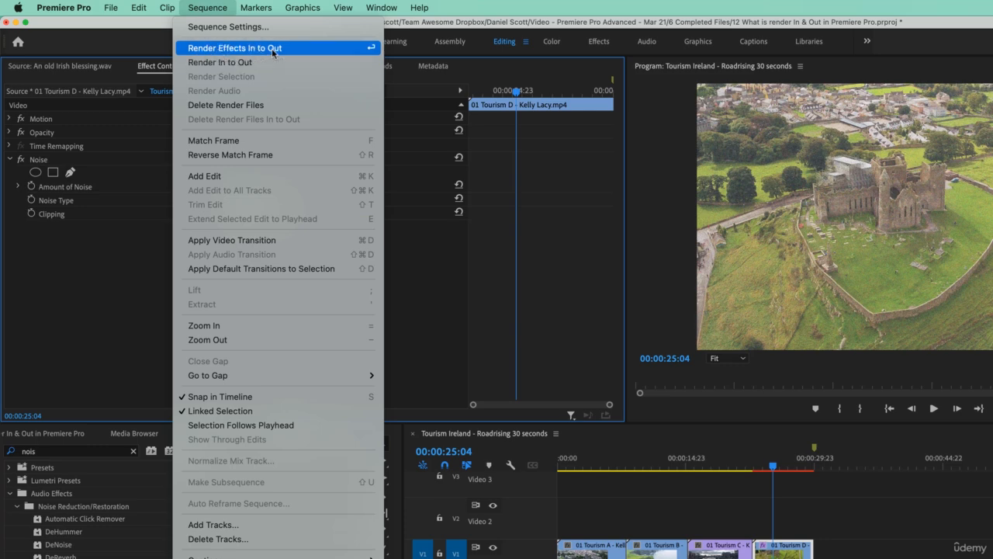
left_click(368, 48)
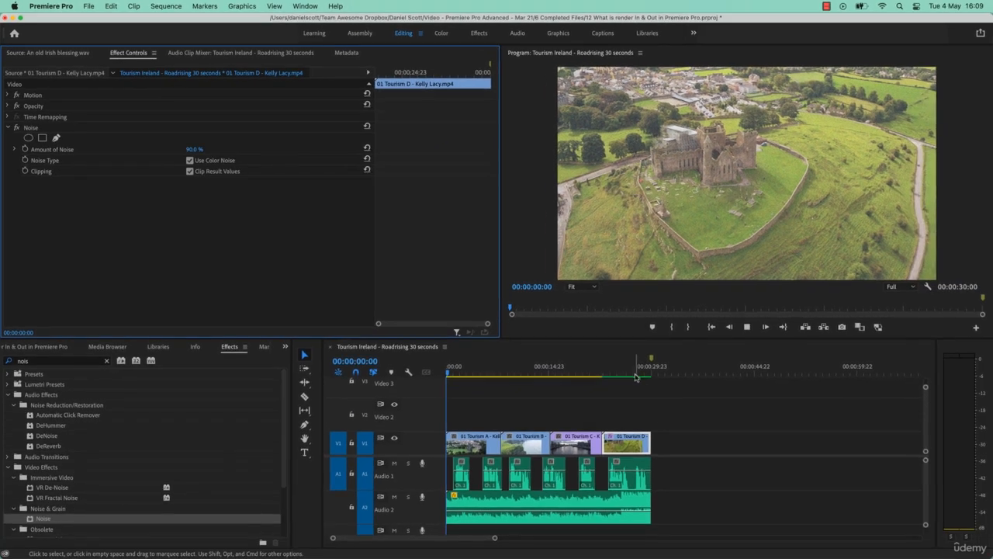
left_click(609, 373)
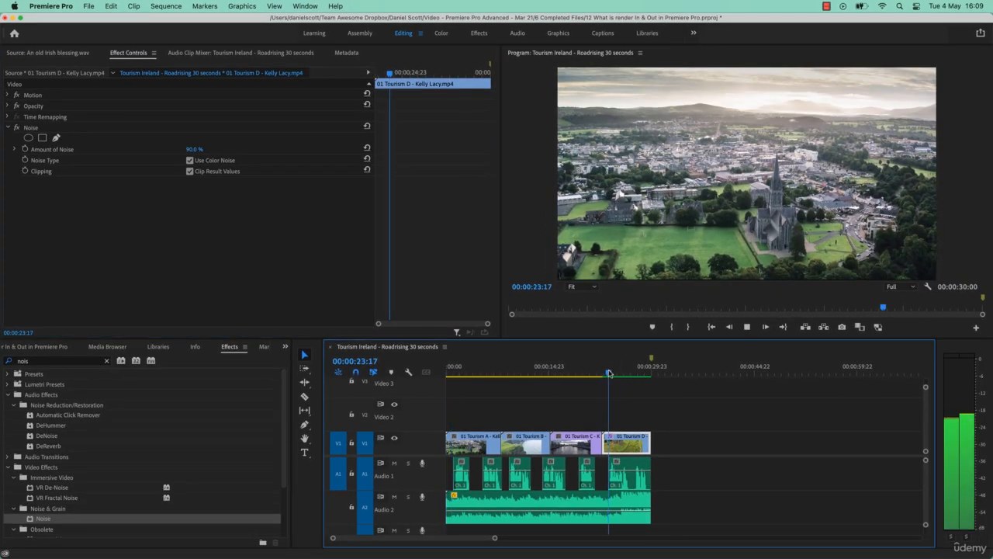
key("space")
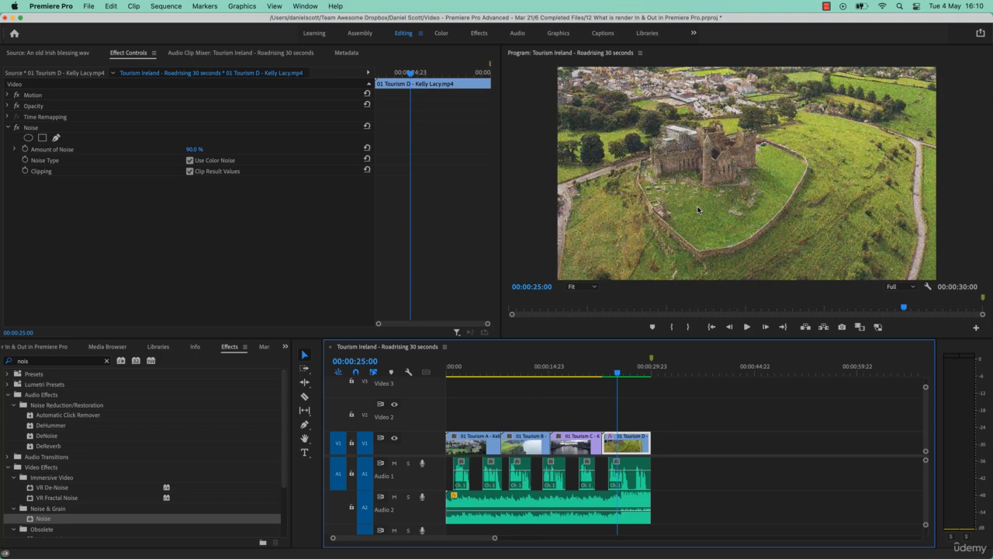
left_click(913, 287)
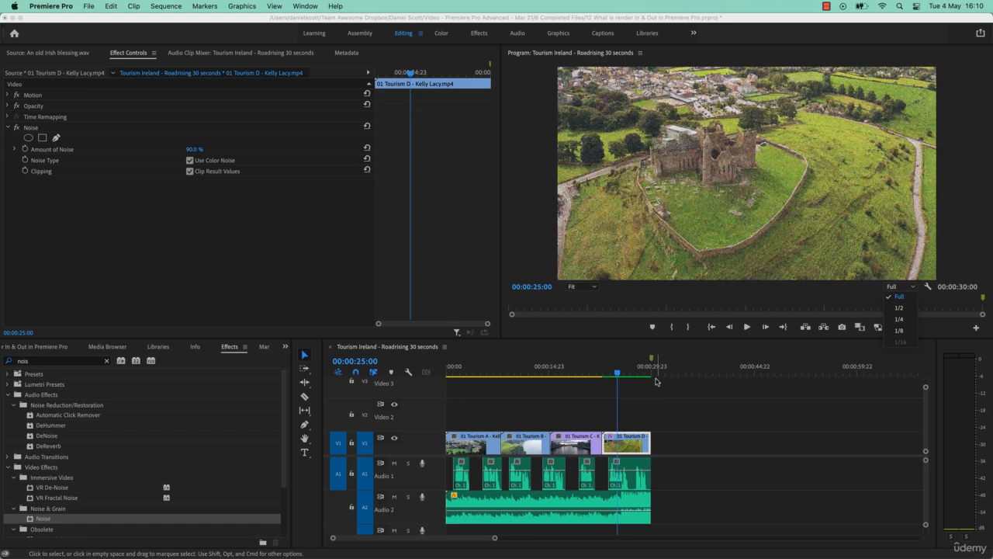
left_click(656, 381)
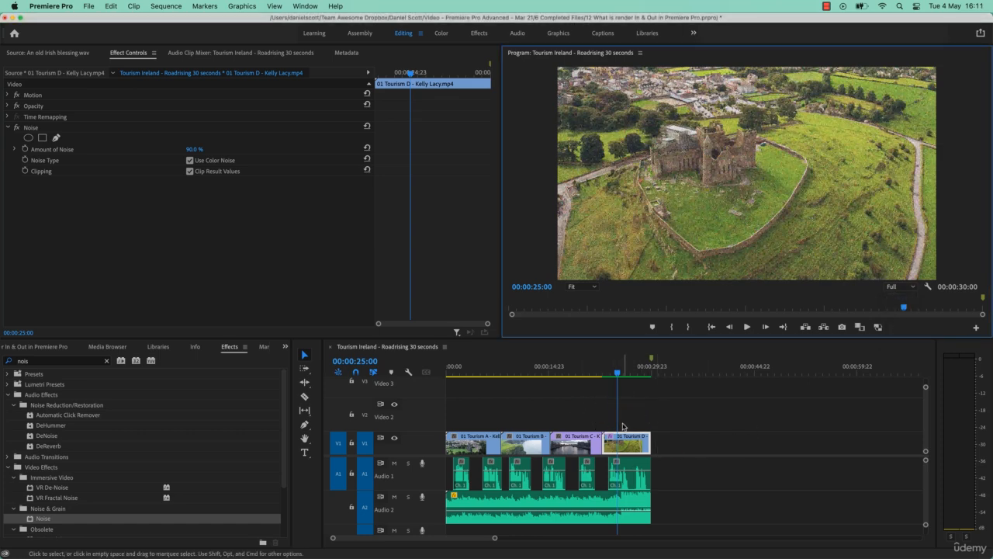
left_click(178, 13)
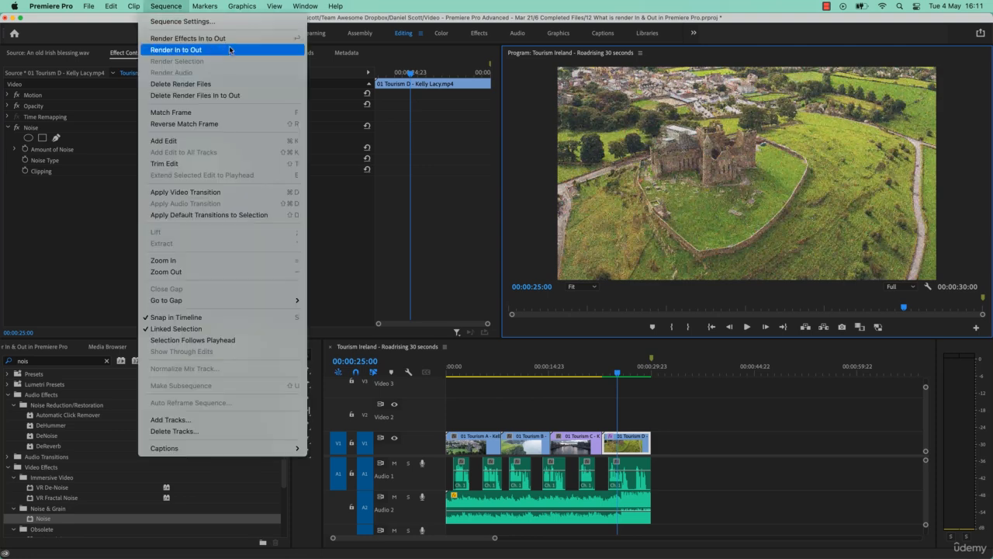
left_click(166, 6)
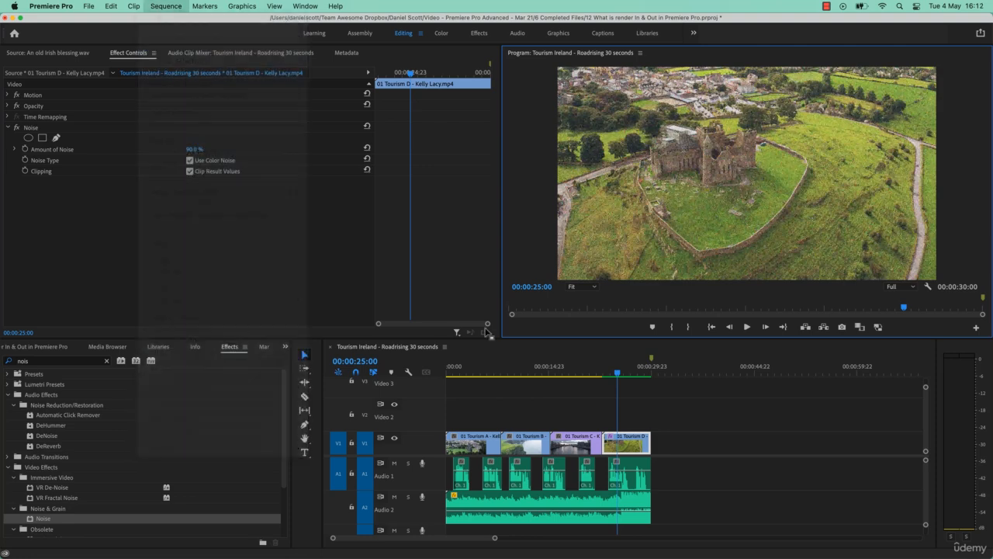
Mark an In point at 00:00:21:15 and an Out point at 00:00:30:13 around the last clip in the sequence.
mouse_move(610, 378)
left_mouse_down()
mouse_move(582, 379)
mouse_move(592, 379)
left_mouse_up()
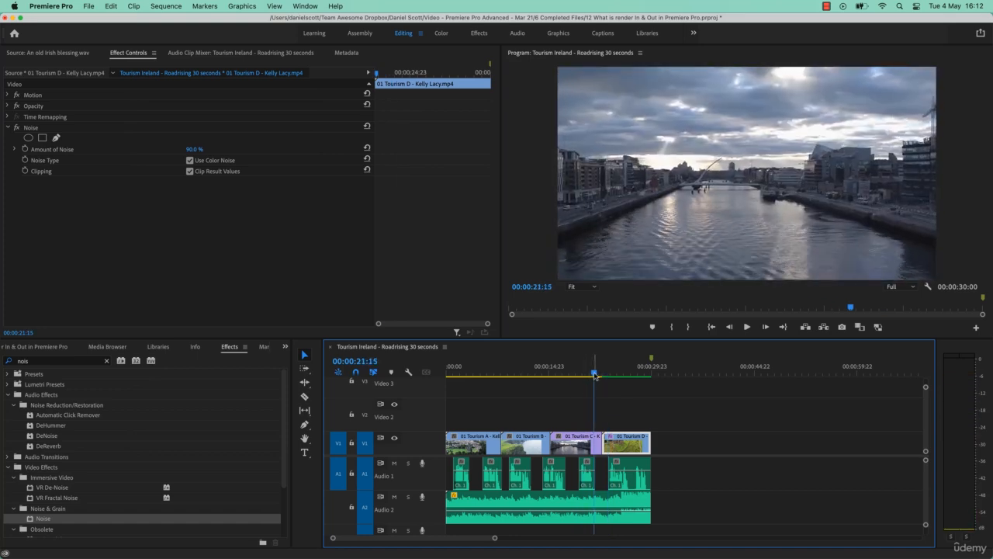
key("i")
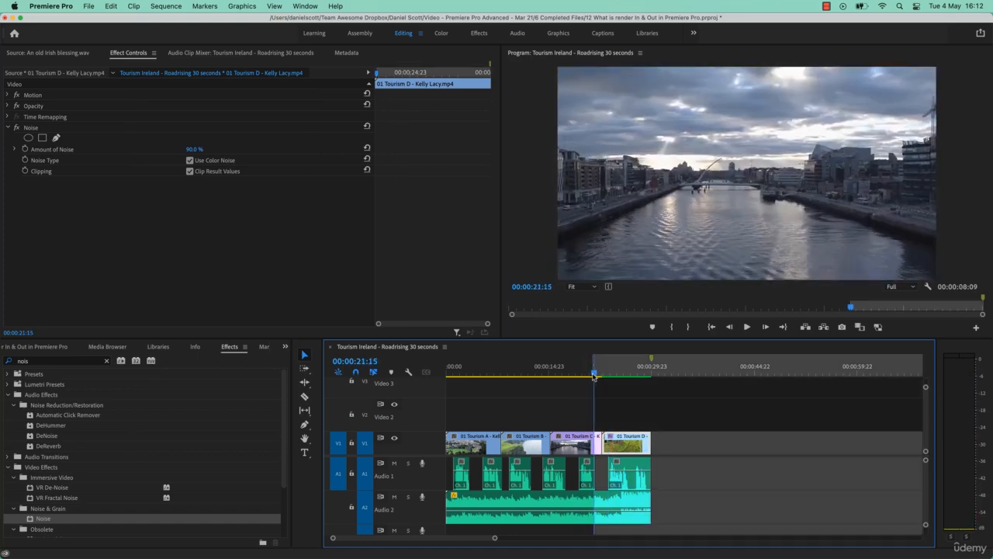
left_click_drag(595, 377, 656, 375)
key("o")
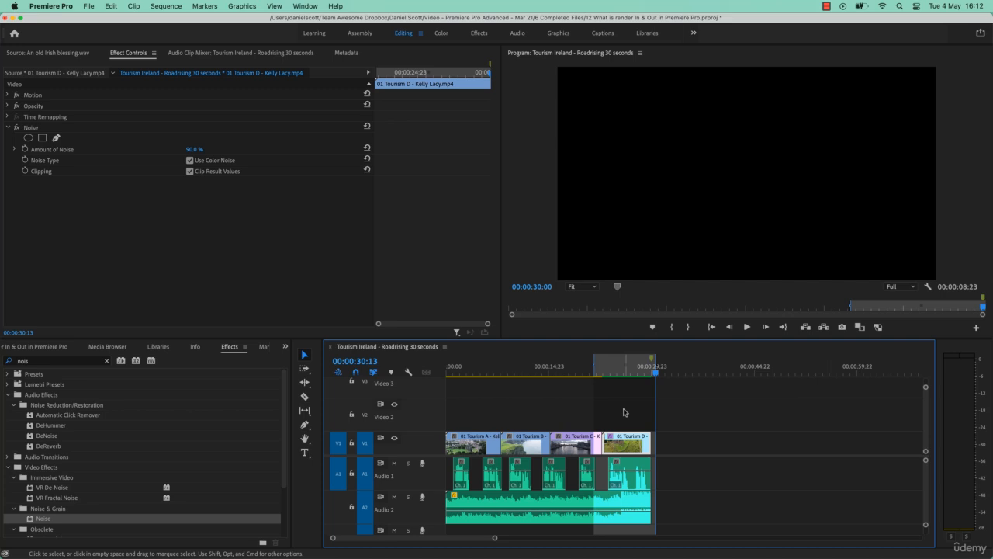
key("space")
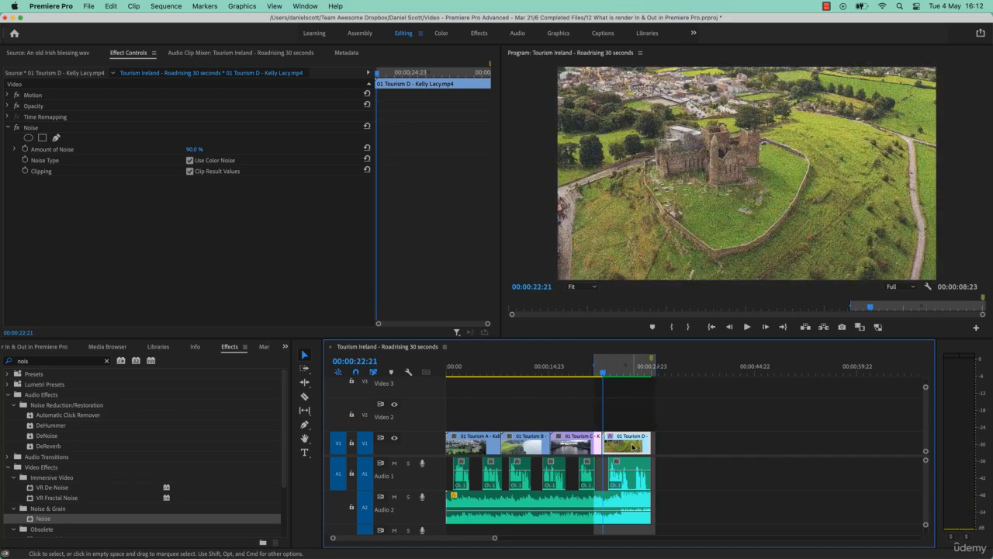
Set the Amount of Noise on the 01 Tourism D clip to 56%.
left_click(696, 442)
left_click(627, 447)
left_click(195, 150)
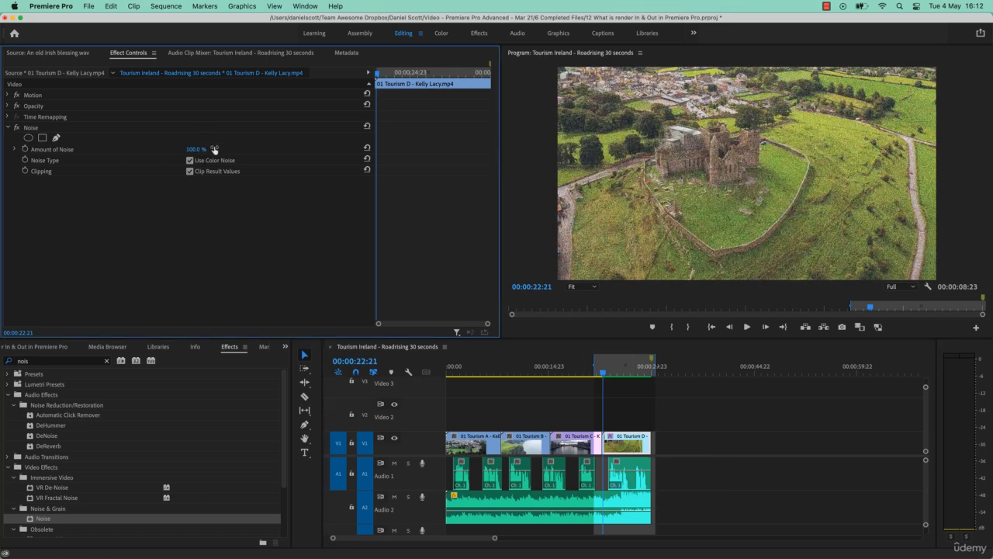
left_click_drag(196, 150, 162, 149)
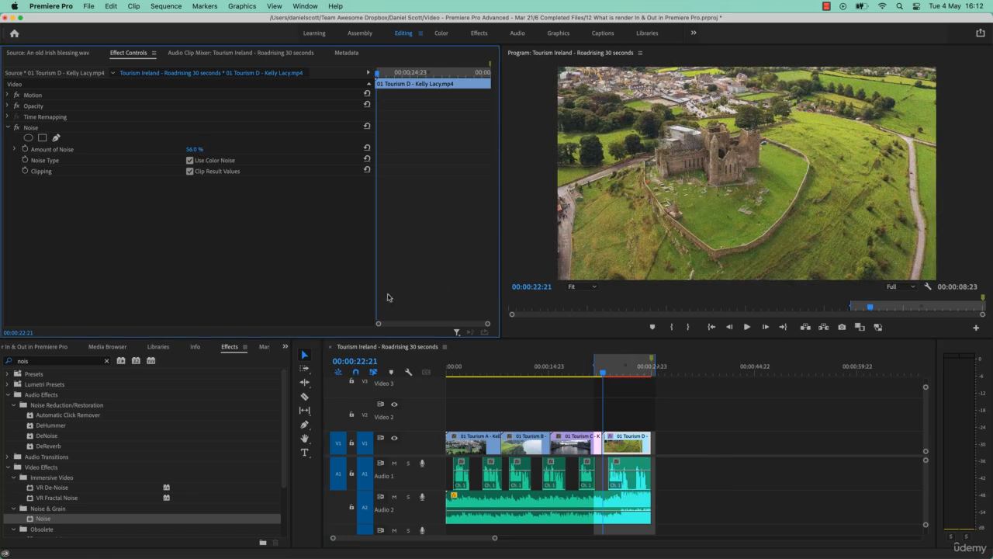
Clear the sequence's In and Out points and use Render Selection on the 01 Tourism D clip.
right_click(627, 366)
left_click(637, 407)
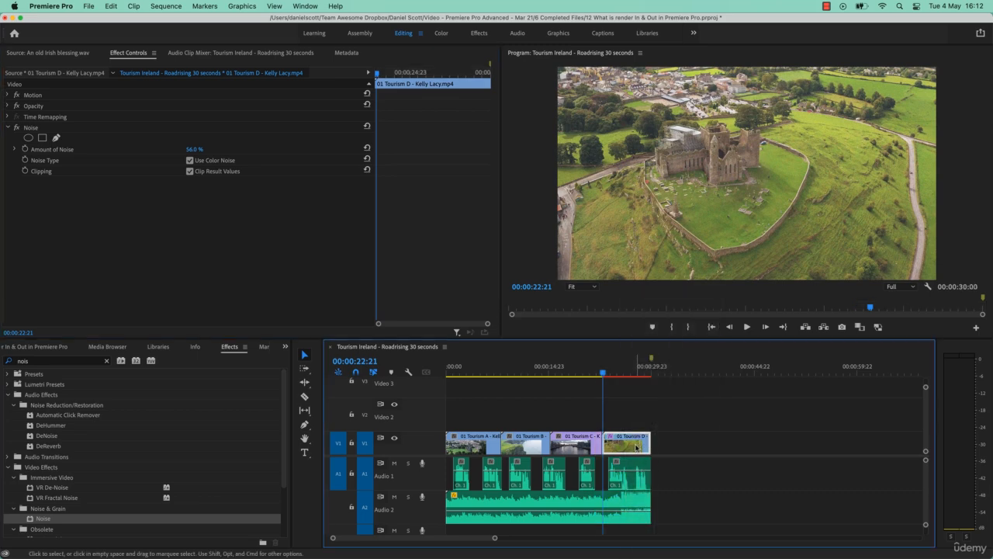
left_click(166, 5)
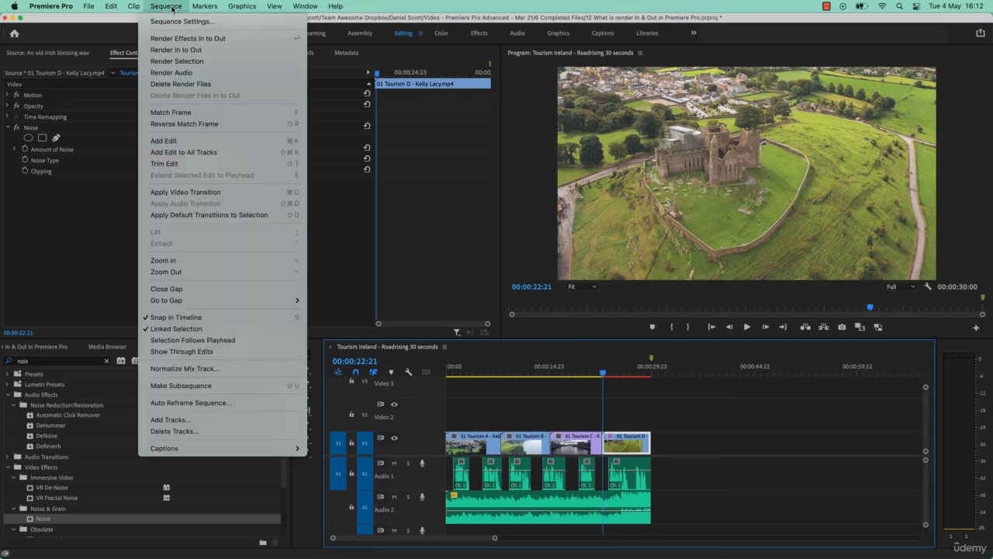
left_click(193, 61)
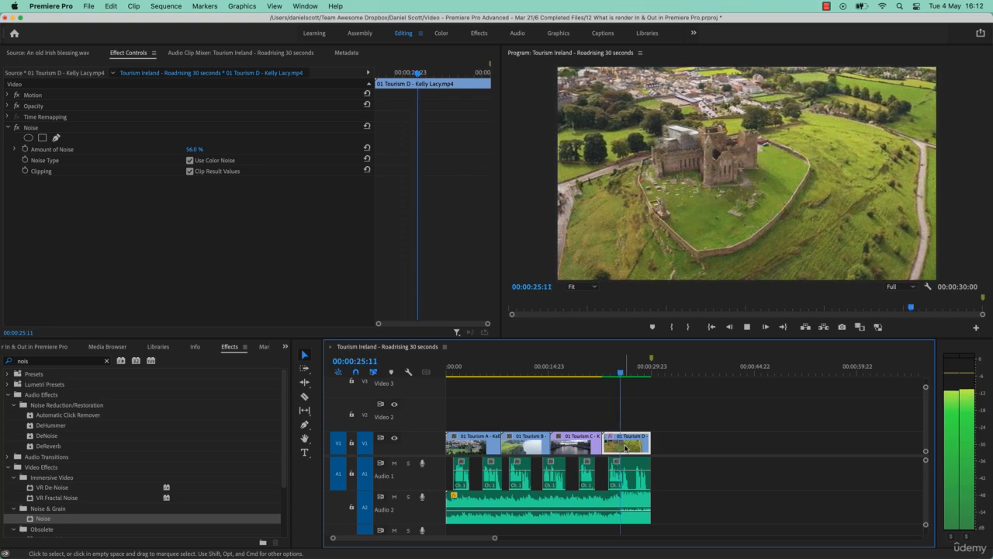
key("space")
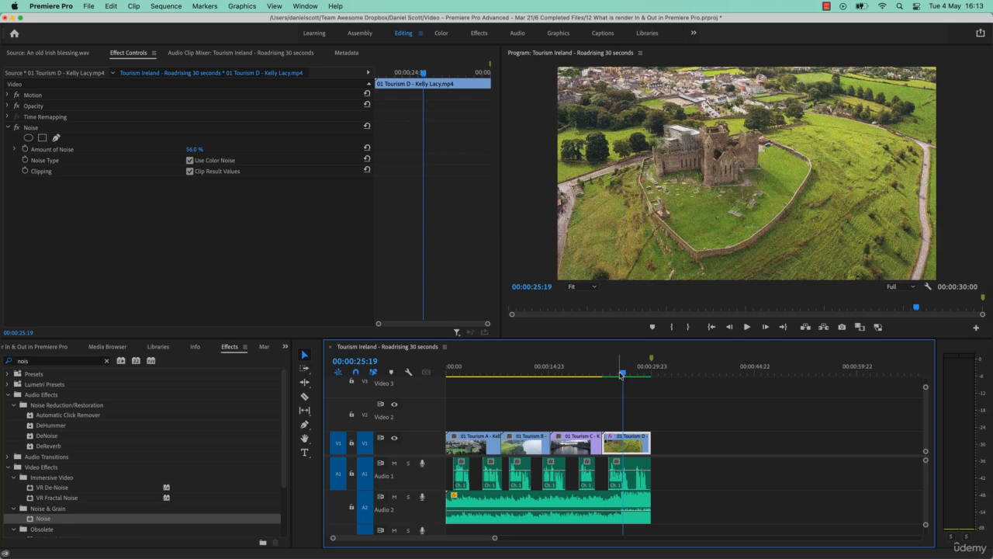
Add the Loop Playback control to the end of the Program monitor's row of playback controls.
left_click_drag(625, 376, 610, 375)
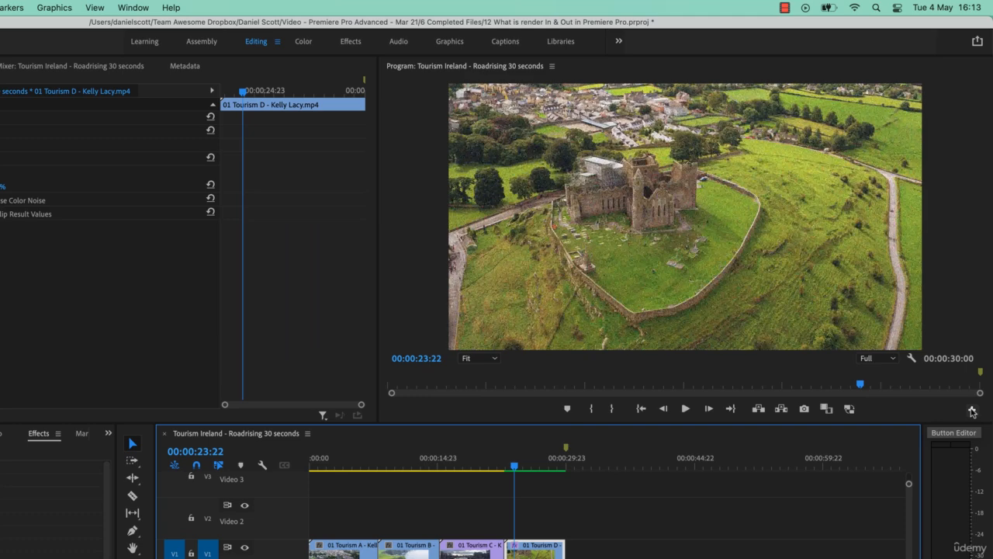
left_click(972, 412)
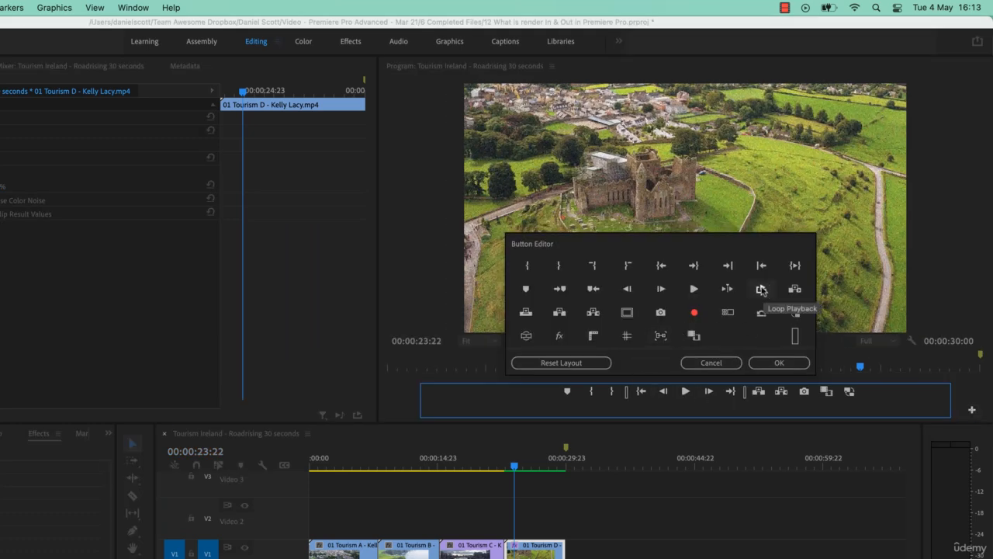
left_click_drag(763, 290, 872, 392)
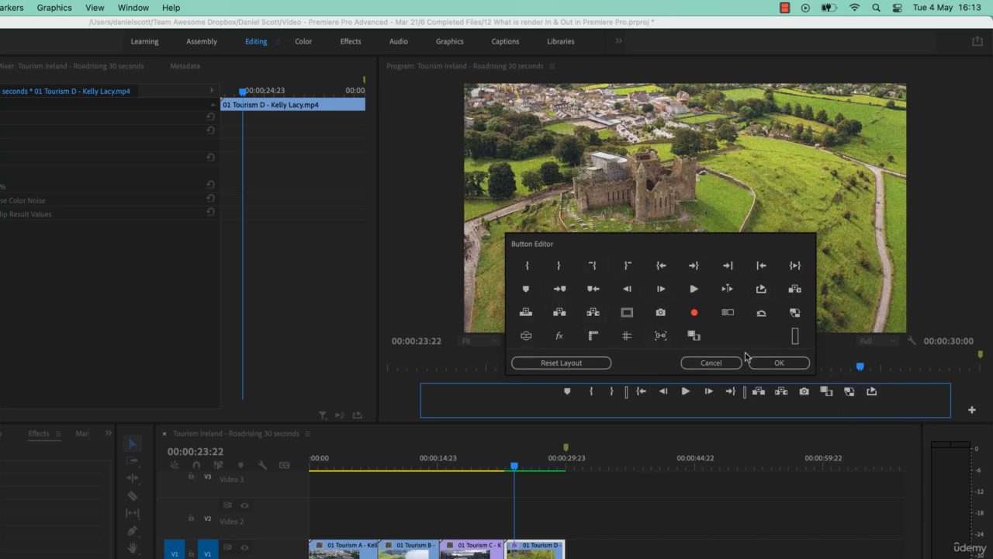
left_click(780, 362)
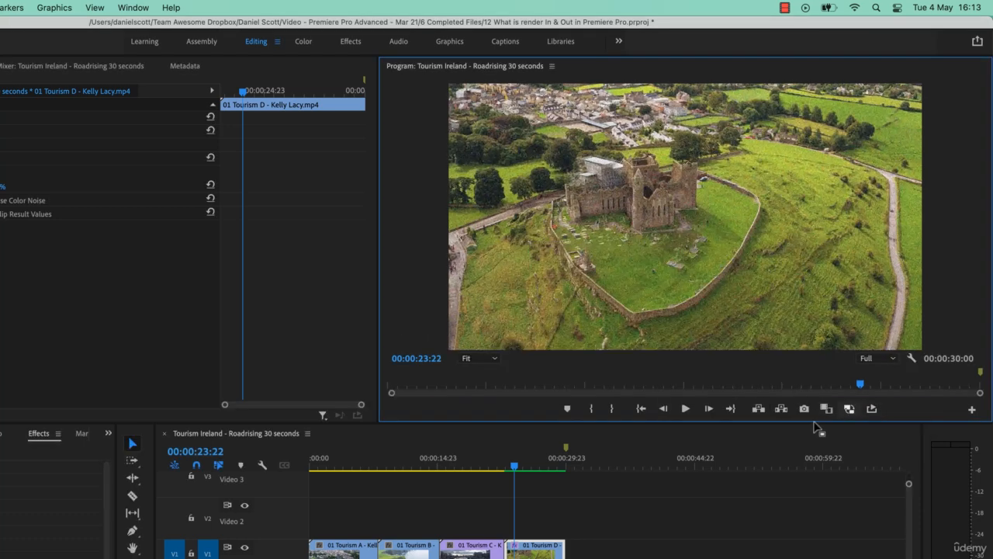
Mark a short range in the 01 Tourism D clip with an In point at 00:00:23:11 and an Out point at 00:00:24:09.
left_click(515, 469)
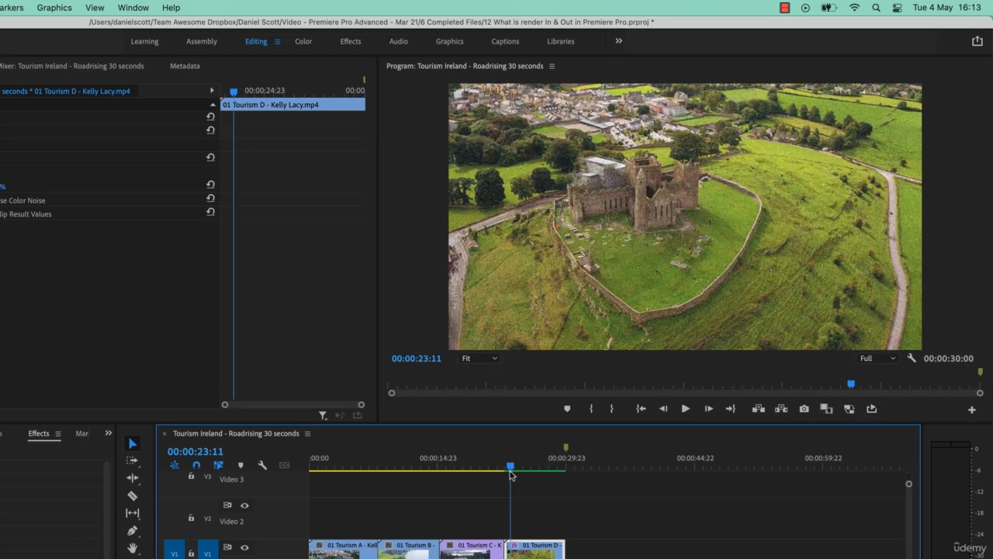
key("i")
mouse_move(515, 469)
left_mouse_down()
mouse_move(528, 472)
mouse_move(519, 468)
left_mouse_up()
key("o")
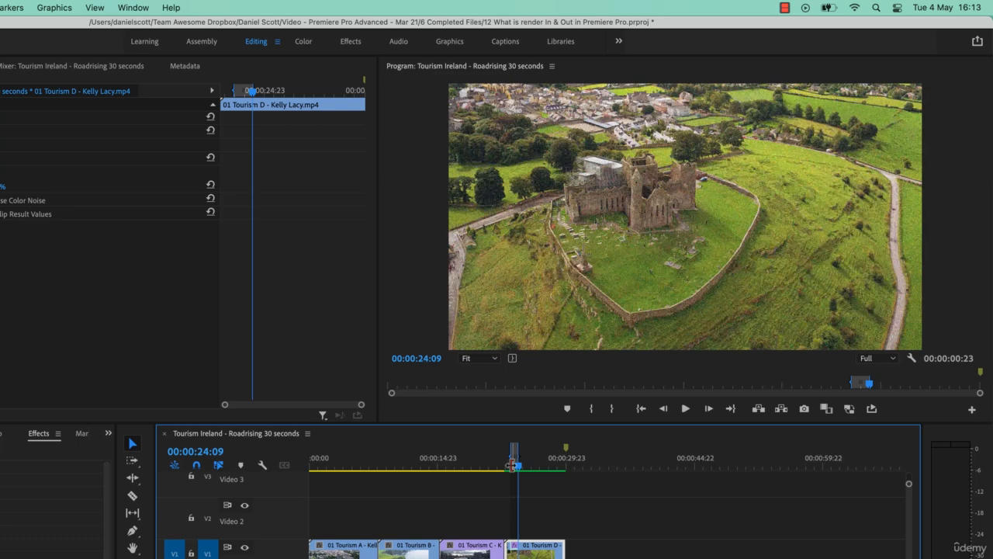
Turn on Loop Playback and play the marked range repeatedly.
left_click(872, 408)
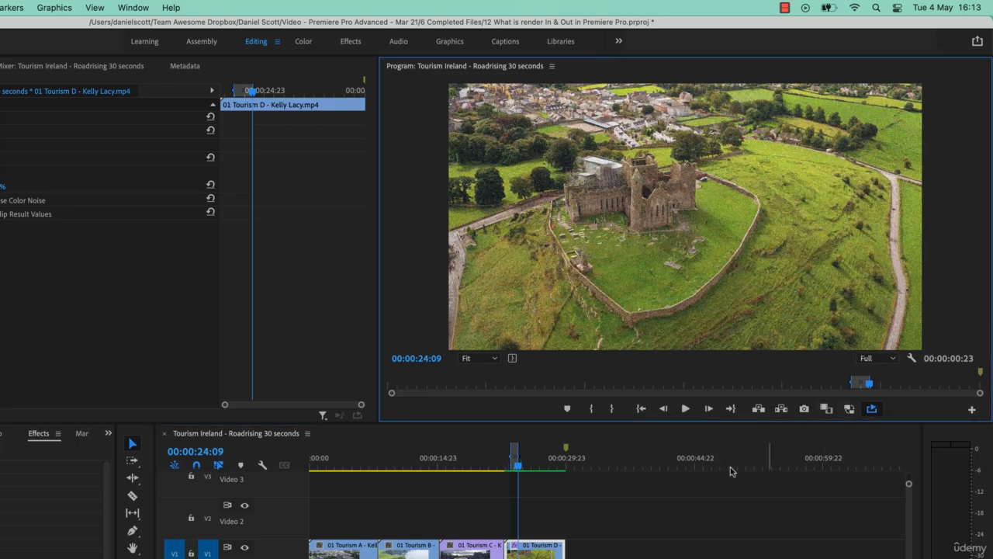
left_click(514, 467)
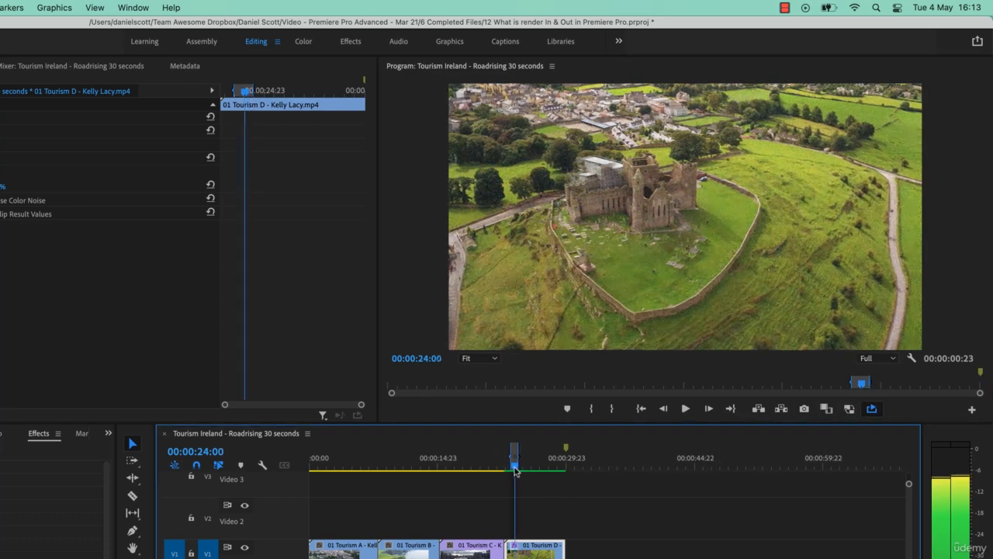
left_click_drag(515, 469, 514, 471)
key("space")
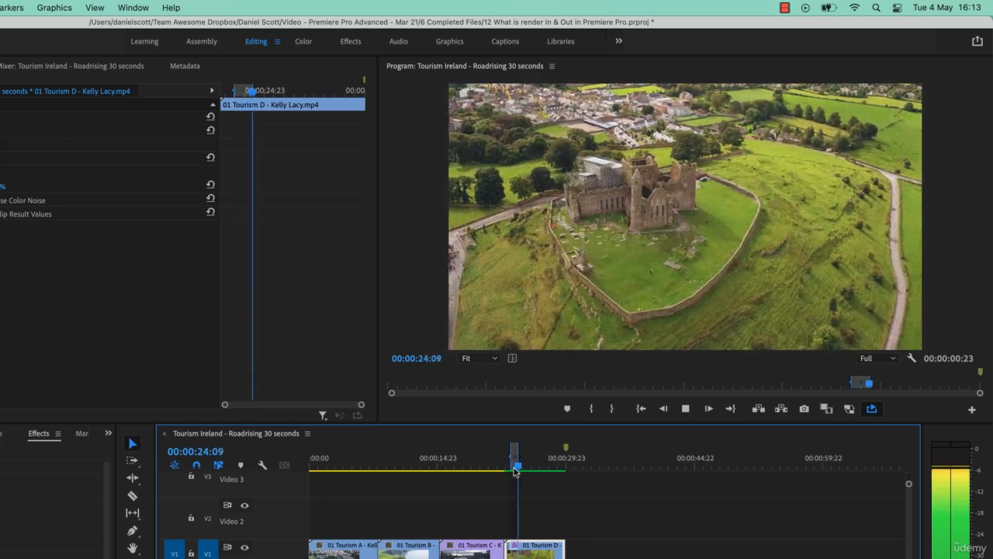
left_click(513, 468)
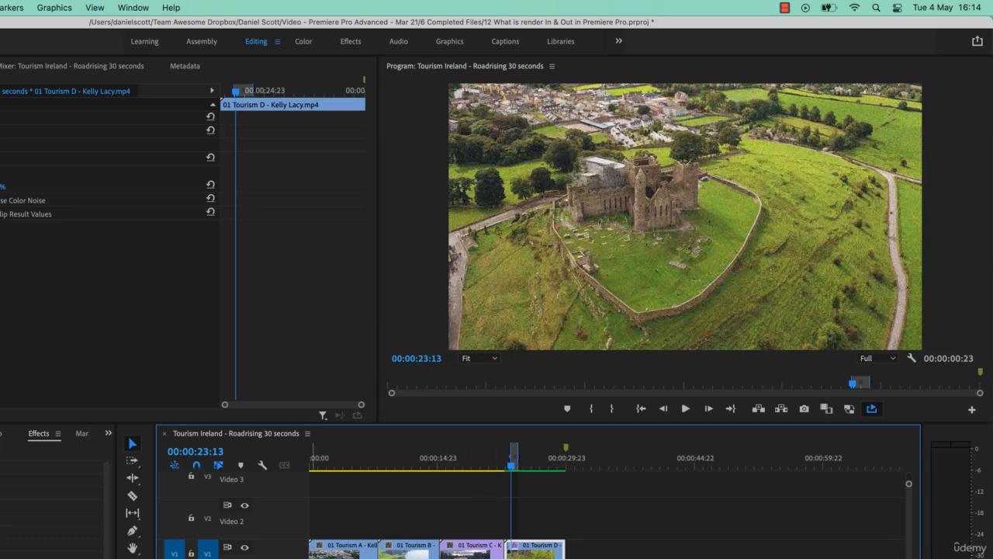
key("space")
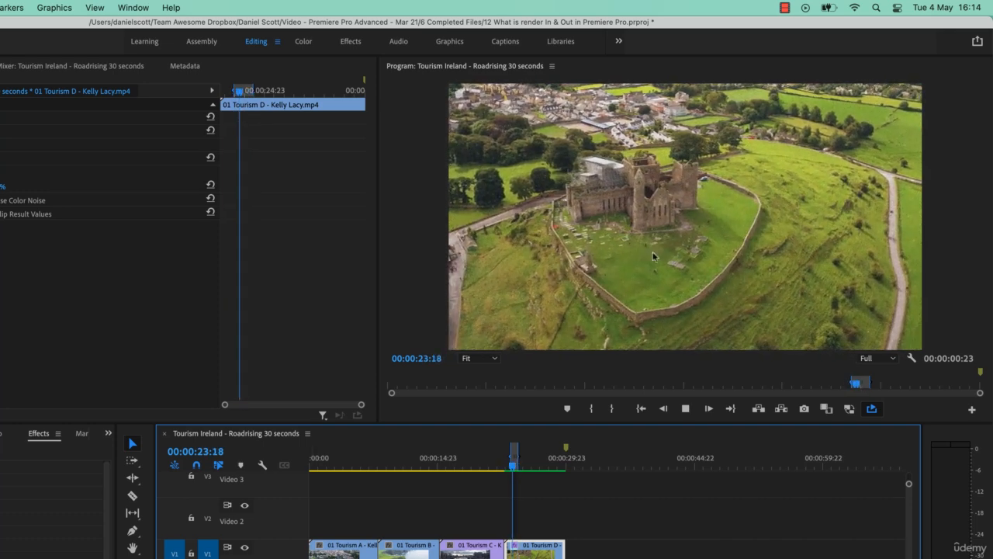
key("space")
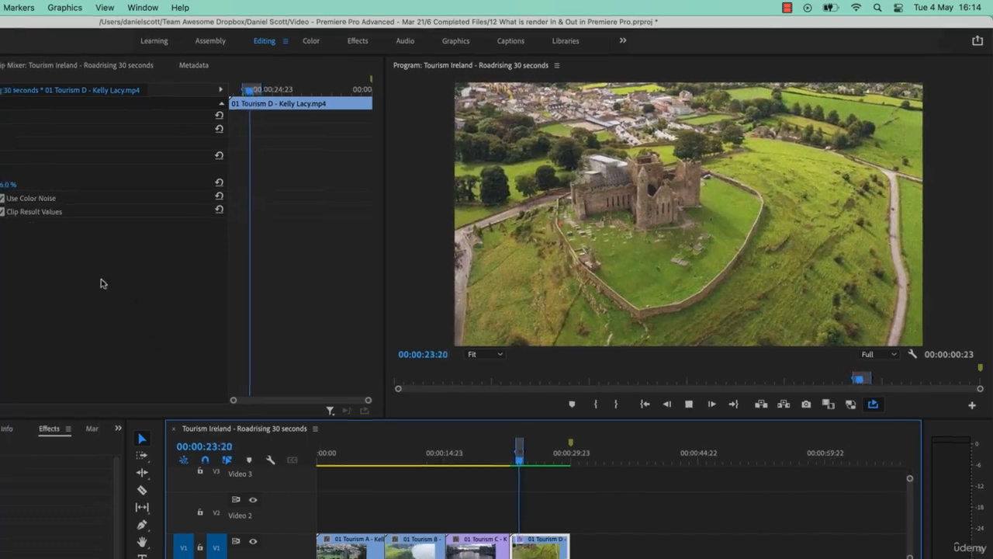
Set the Amount of Noise on the 01 Tourism D clip to 88%, and render effects In to Out to play the marked range.
left_click(195, 147)
left_click(194, 161)
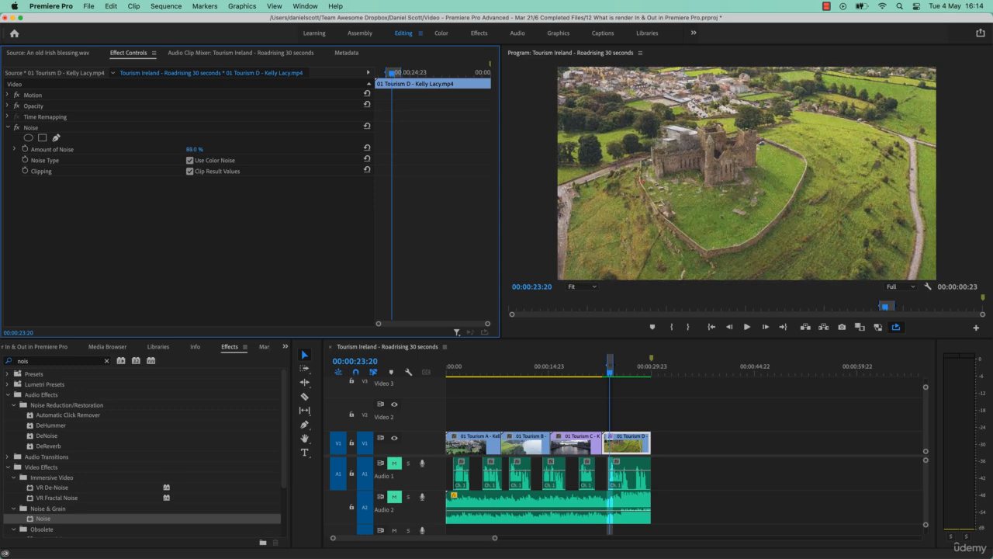
key("Return")
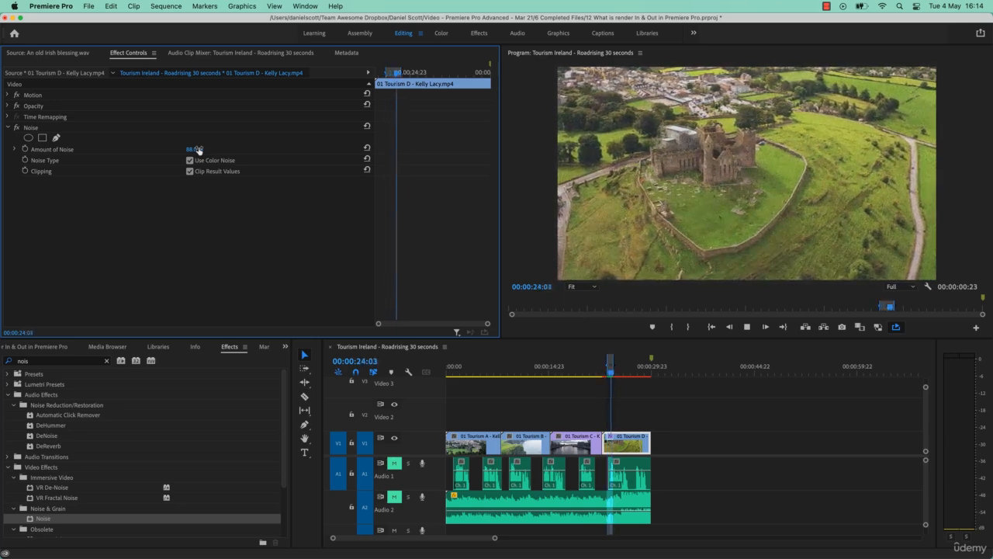
key("space")
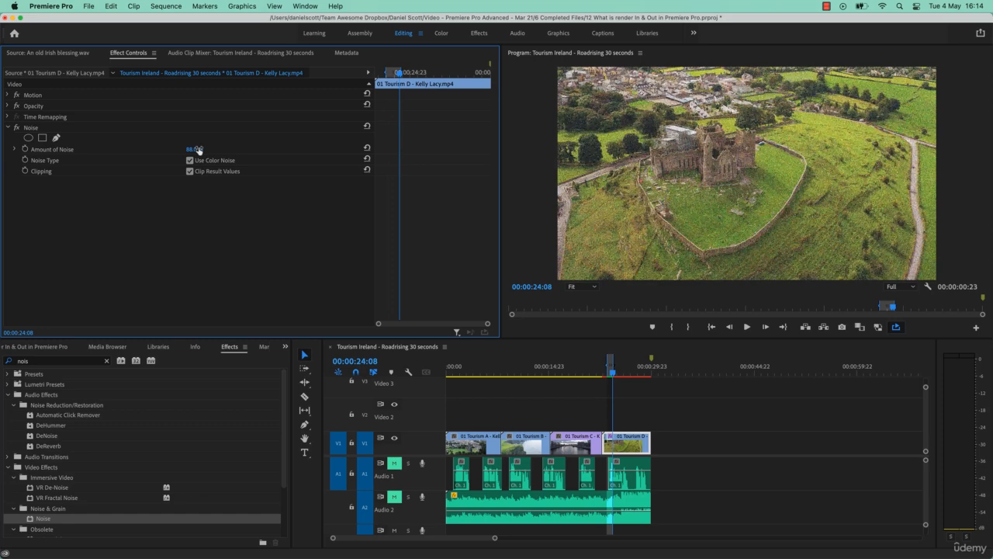
left_click(895, 327)
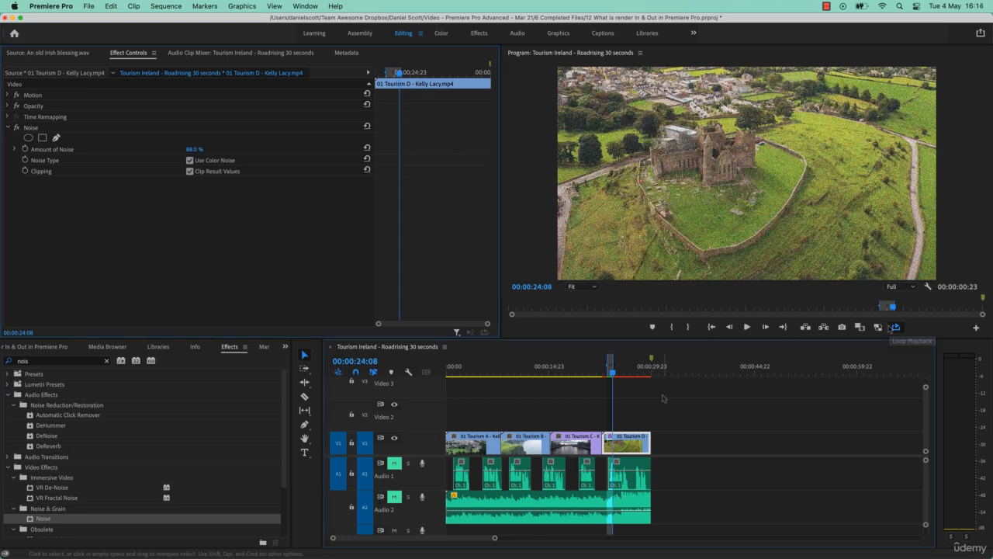
Clear the sequence's In and Out points and render the effects across the whole sequence.
left_click(166, 6)
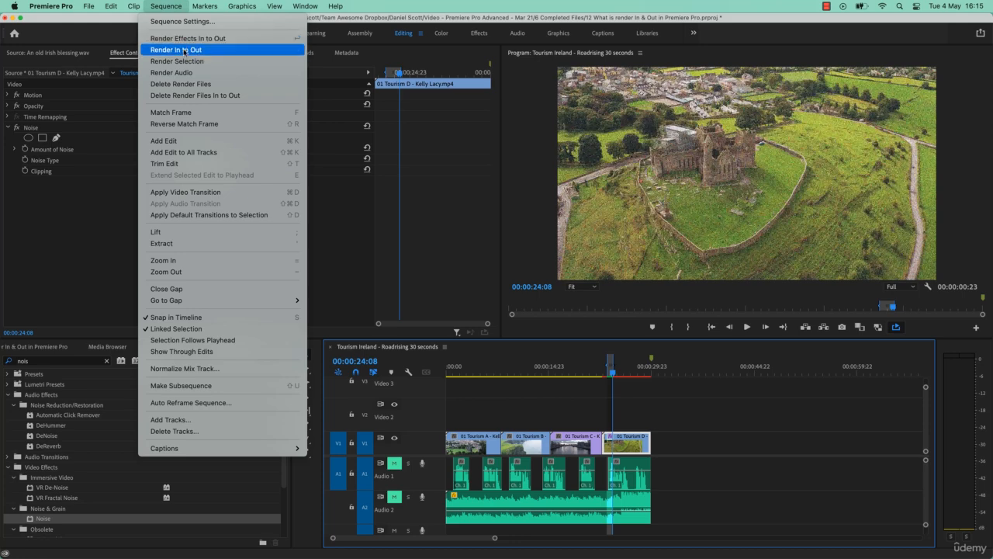
left_click(621, 400)
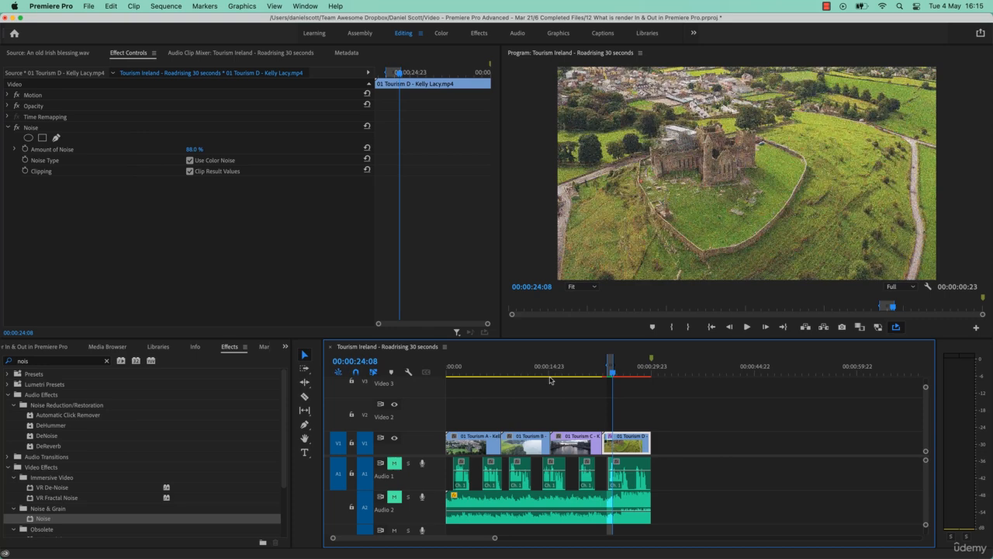
right_click(612, 373)
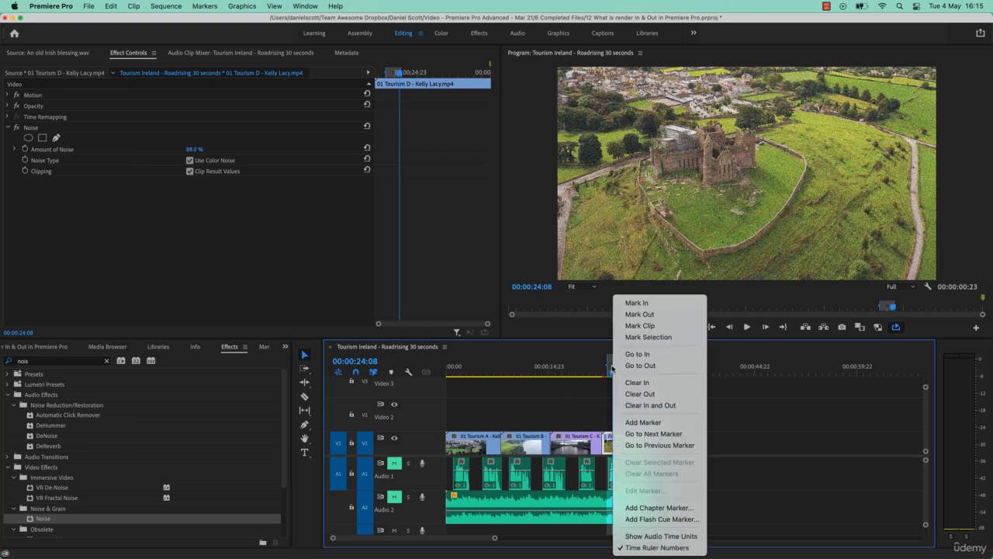
left_click(638, 405)
key("Return")
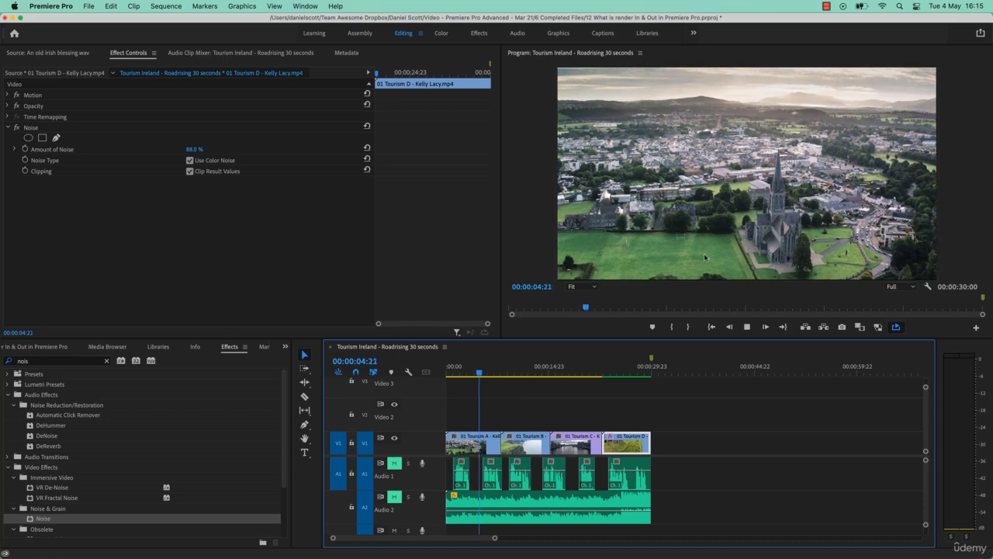
Stop playback and run Render In to Out on the entire sequence.
key("space")
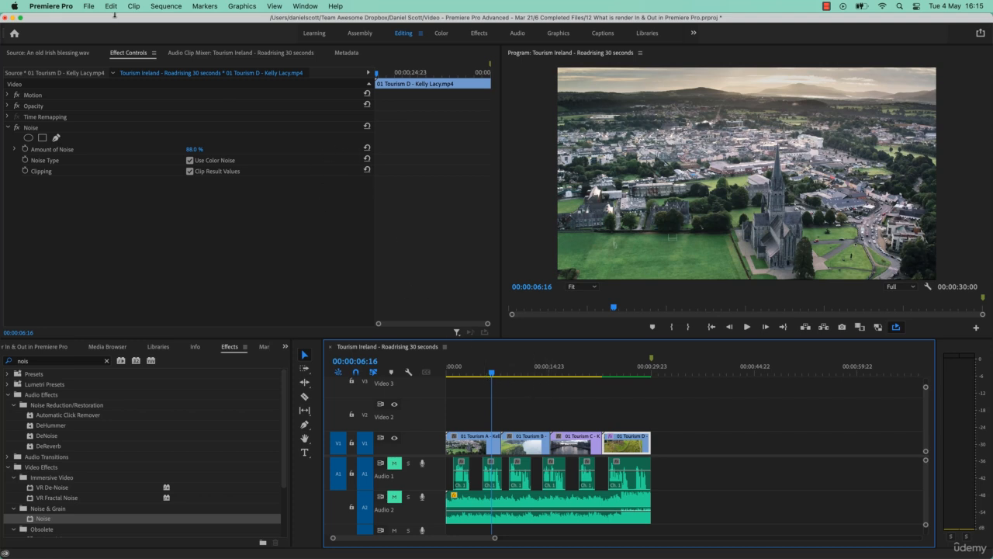
left_click(177, 6)
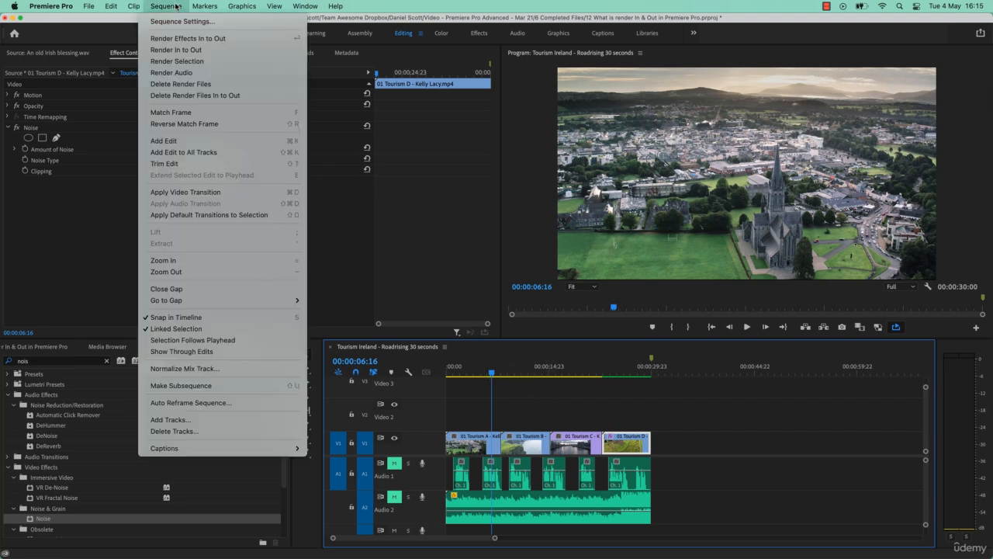
left_click(177, 50)
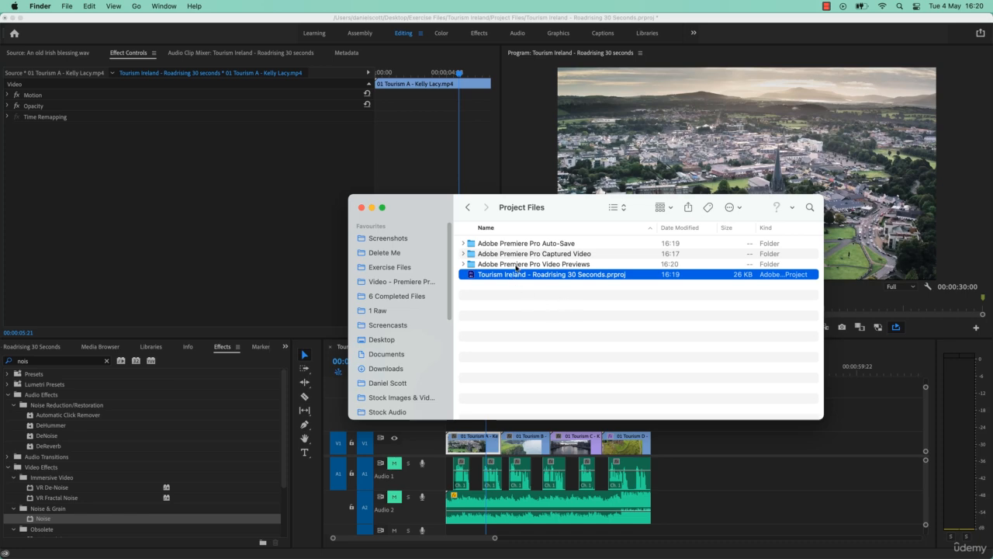
Expand the Adobe Premiere Pro Video Previews folder in Finder and examine the rendered files in Tourism Ireland - Roadrising 30 Seconds.PRV.
left_click(517, 265)
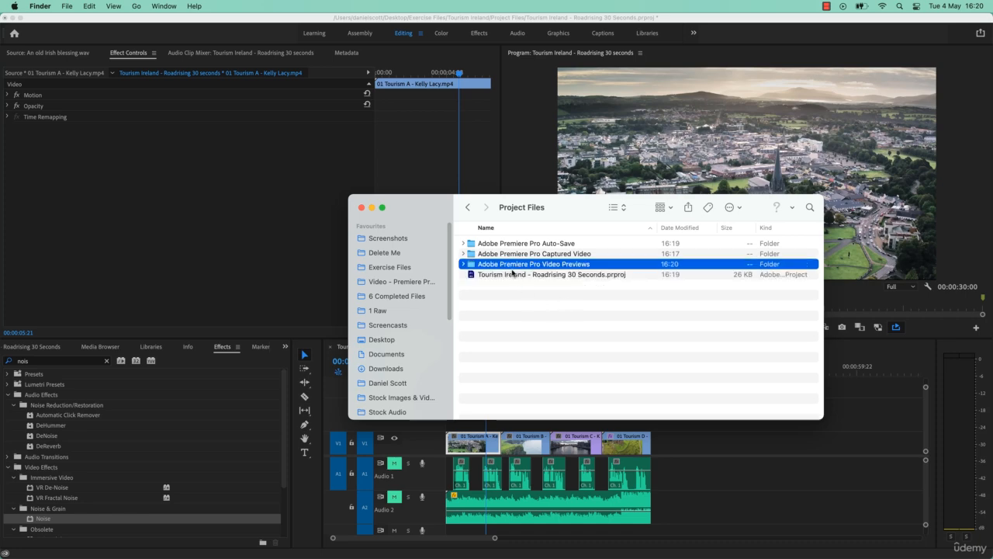
left_click(464, 264)
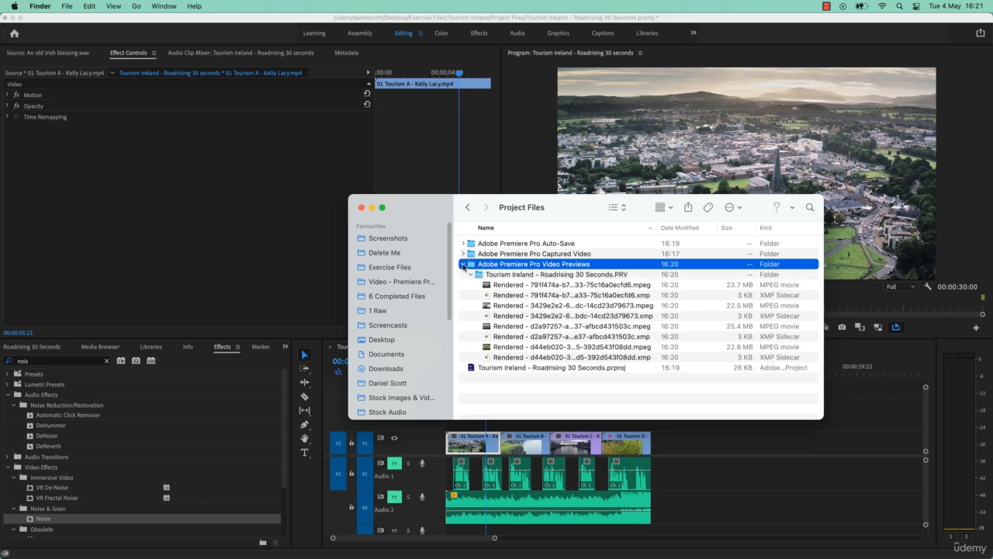
left_click(537, 285)
left_click(602, 306)
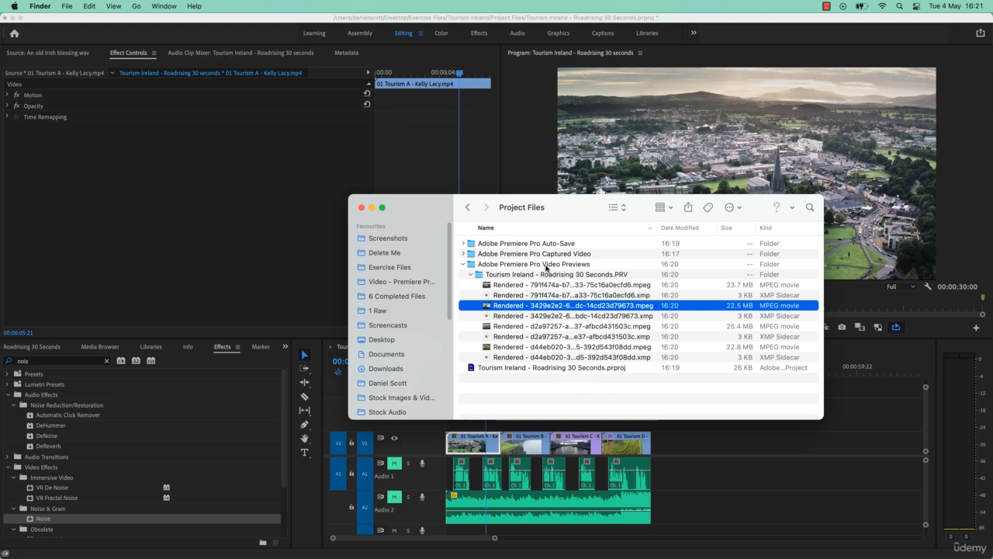
left_click(544, 266)
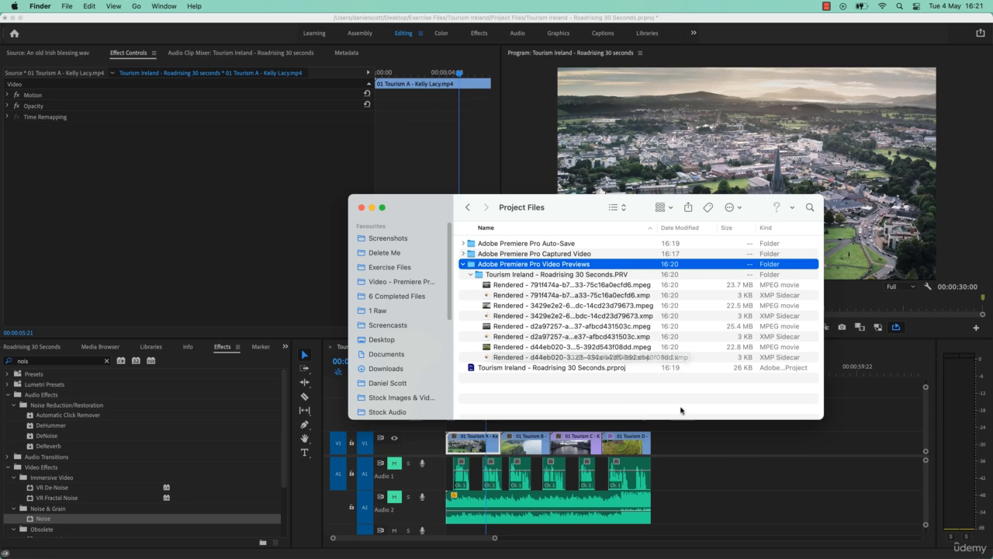
left_click(575, 285)
left_click(569, 358, "shift")
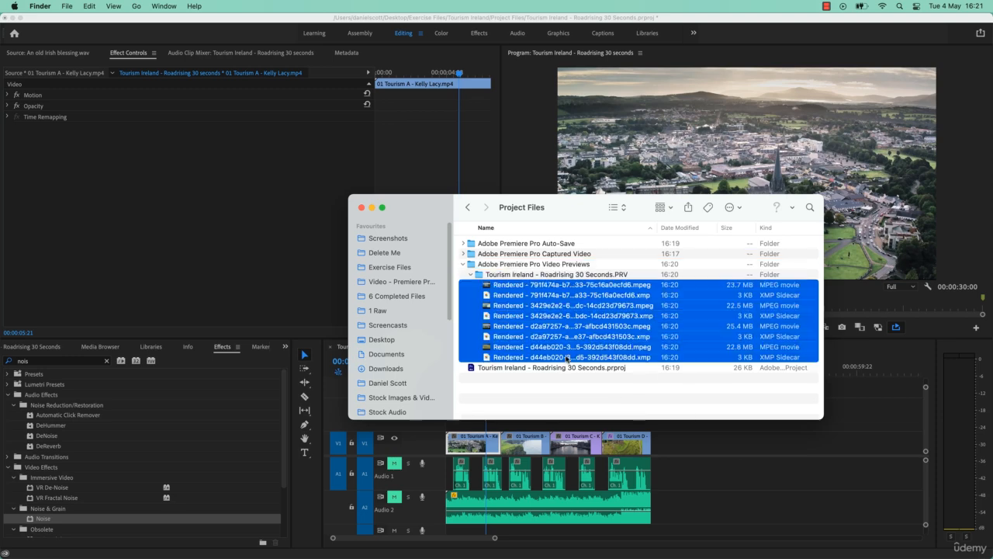
Switch back to Premiere Pro and mark an In point at 00:00:23:20 and an Out point at 00:00:27:13 within the last clip.
left_click(734, 464)
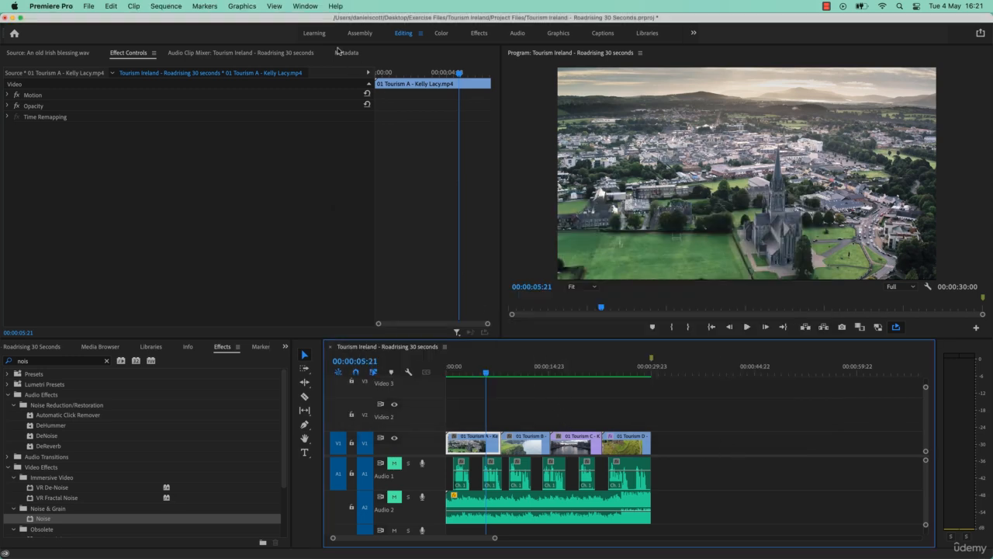
left_click(166, 6)
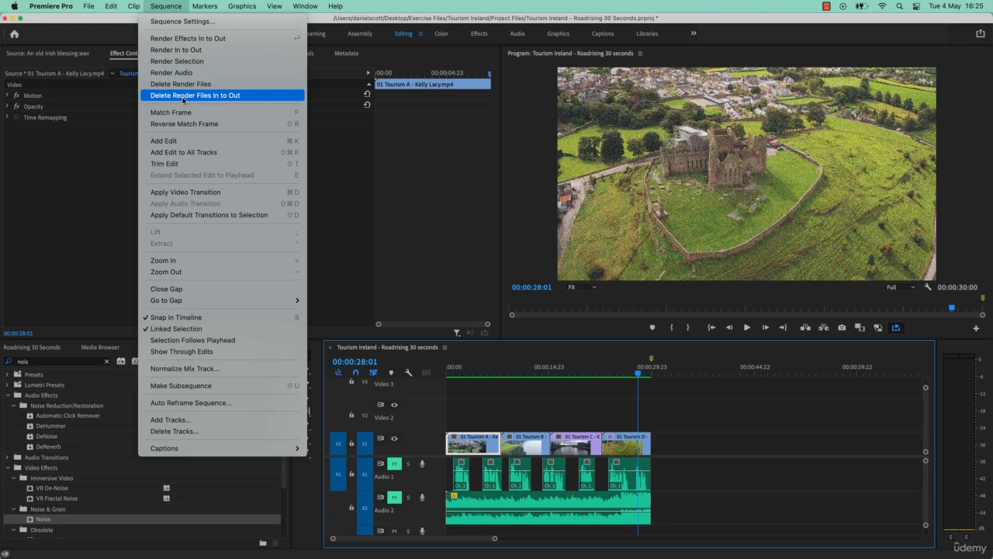
left_click(585, 399)
key("Up")
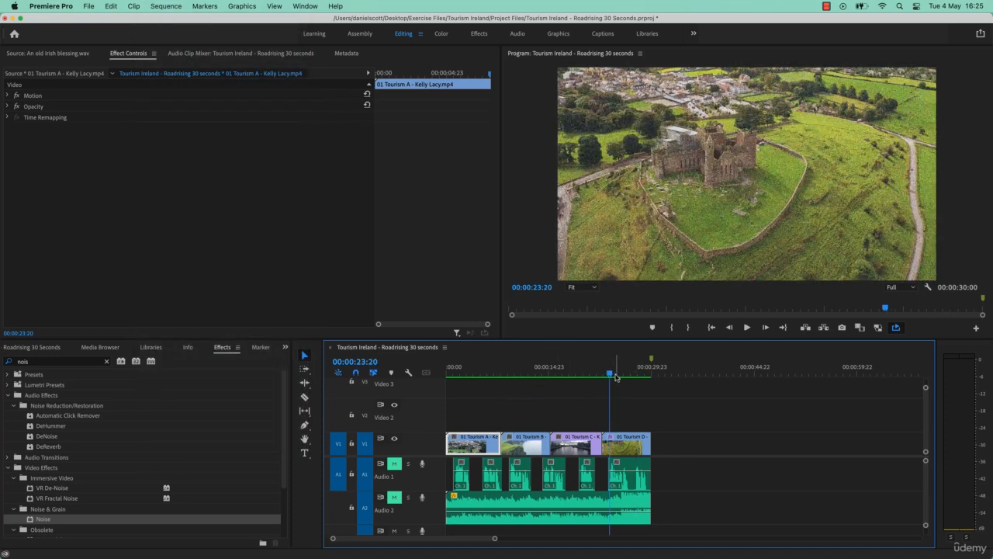
key("i")
left_click_drag(616, 377, 636, 378)
key("o")
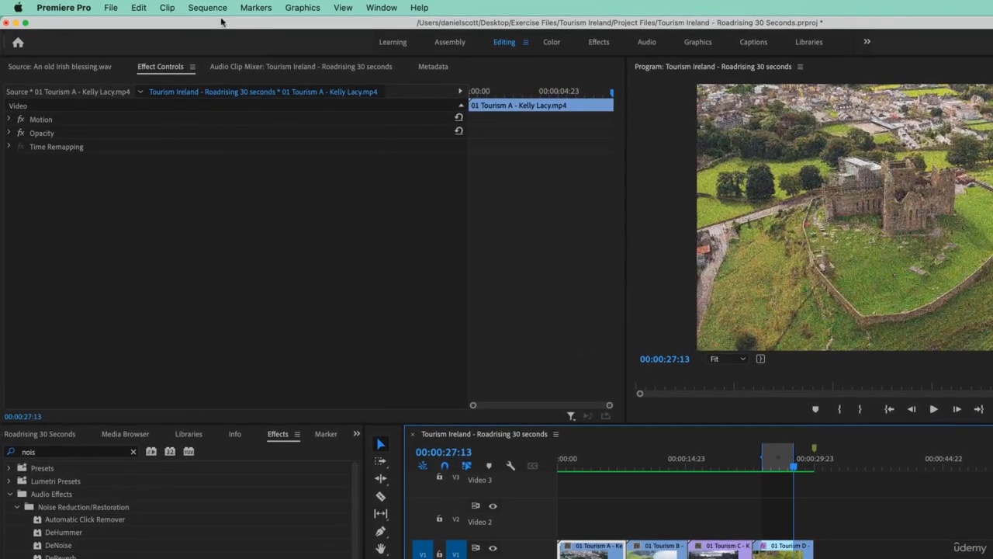
Delete the sequence's render files In to Out and switch to Finder to check the Adobe Premiere Pro Video Previews folder.
left_click(166, 5)
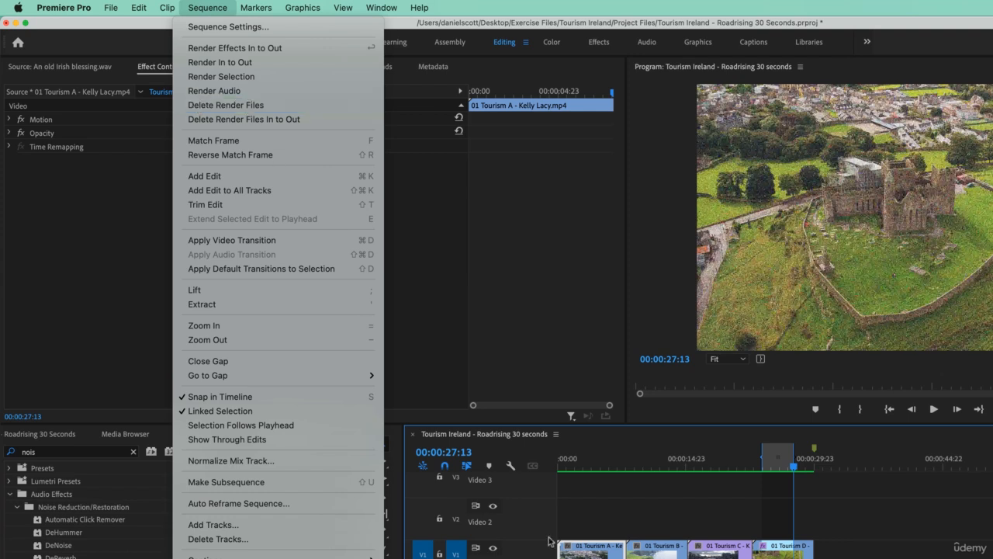
left_click(207, 122)
left_click(747, 383)
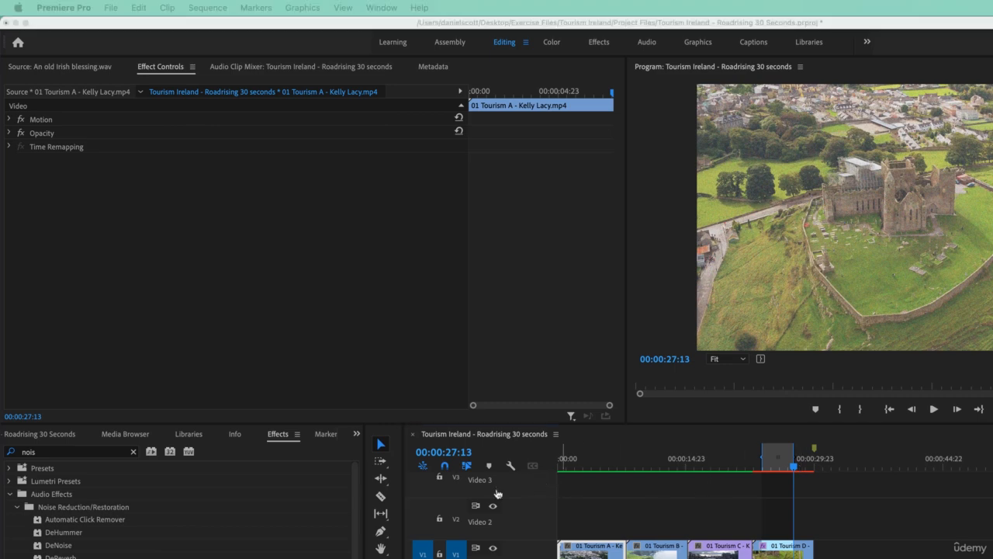
key("super+Tab")
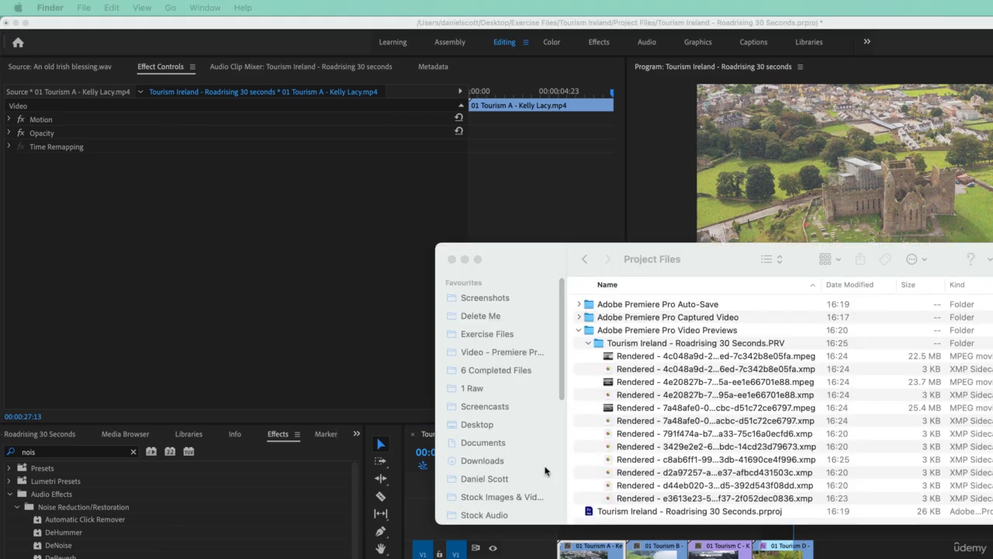
Switch to Premiere Pro, delete all of the project's render files and check the Video Previews folder in Finder.
left_click(132, 22)
left_click(208, 7)
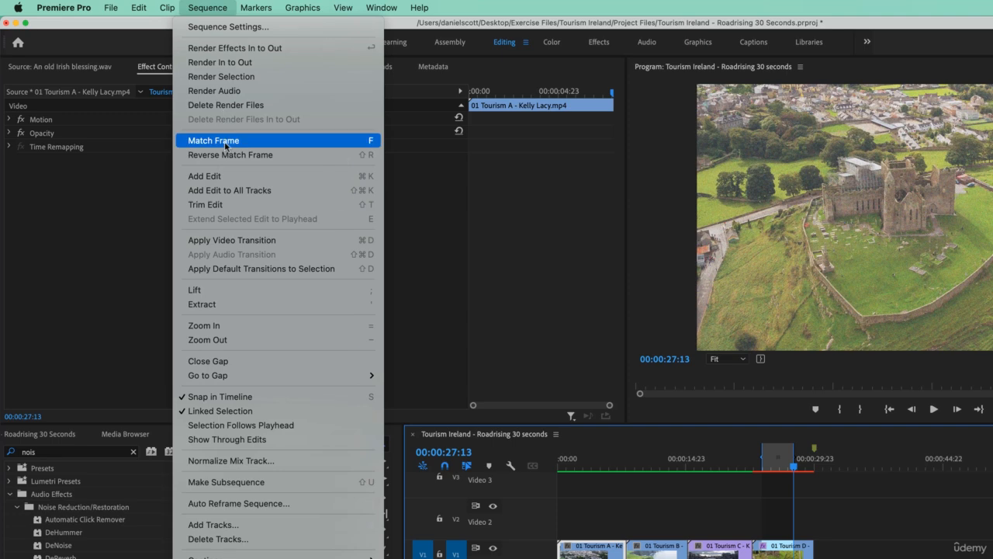
left_click(228, 106)
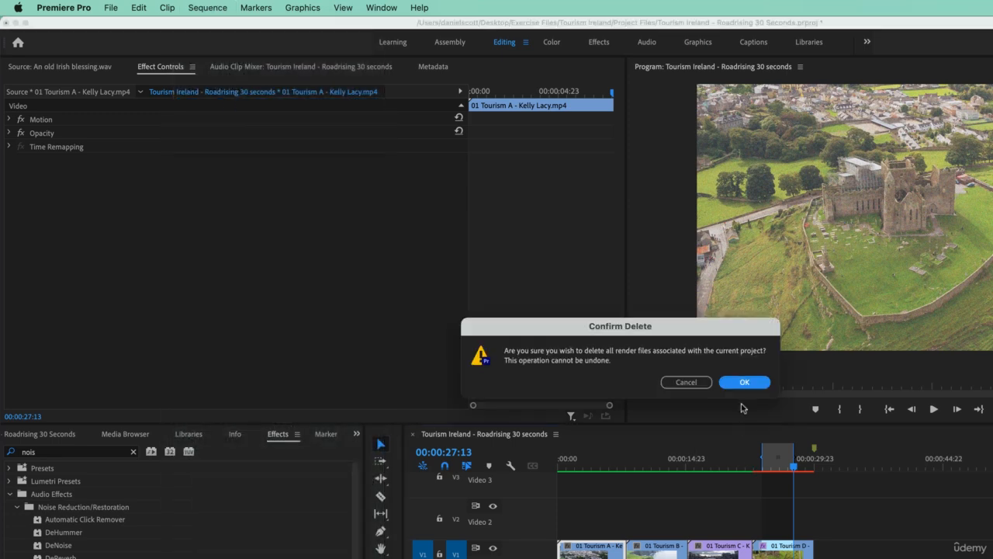
left_click(746, 382)
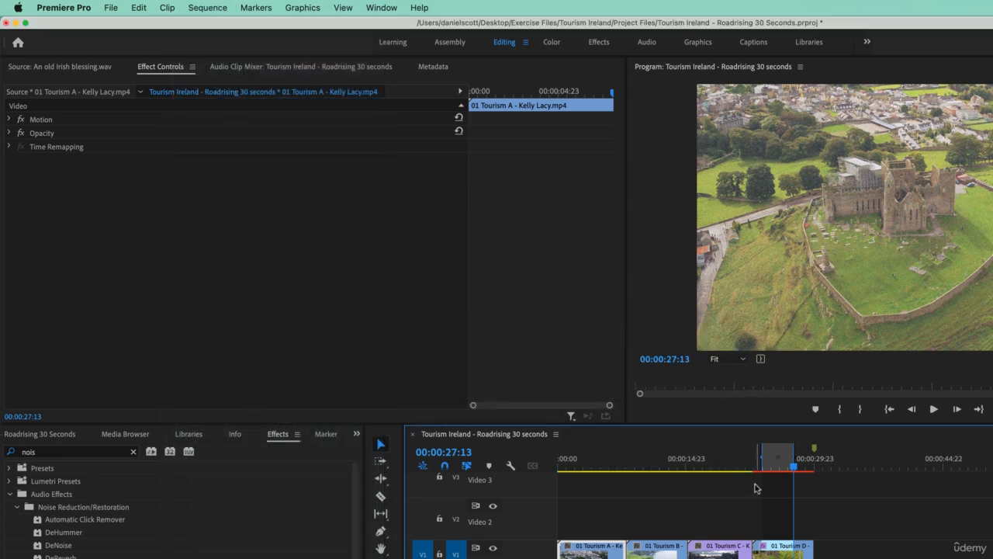
key("super+Tab")
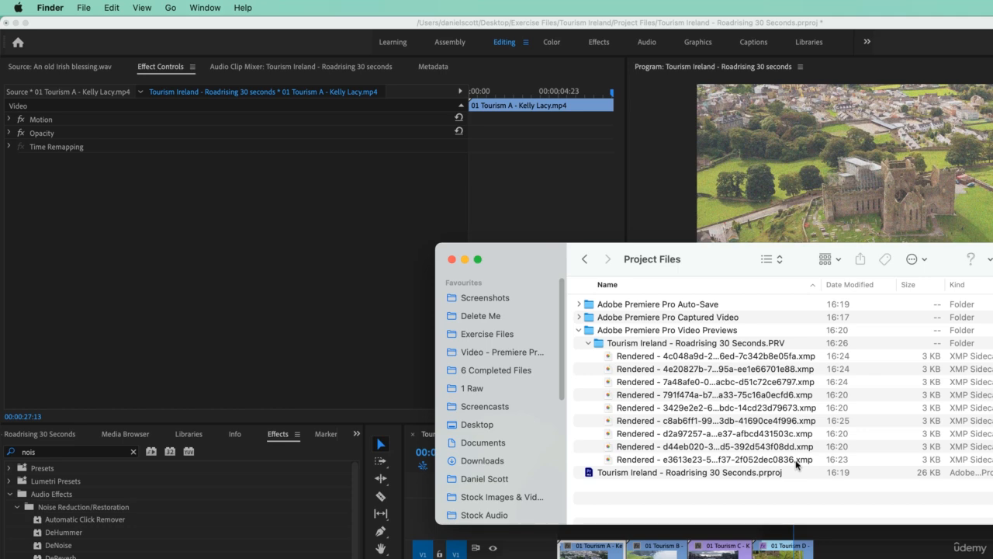
Switch back to Premiere Pro and run Render In to Out on the marked range in the last clip.
left_click(873, 542)
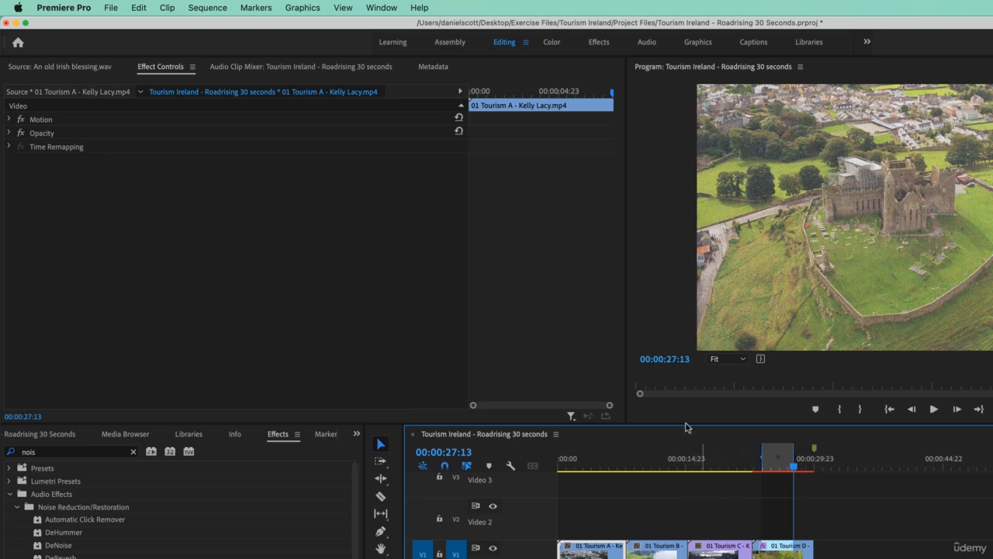
left_click(208, 8)
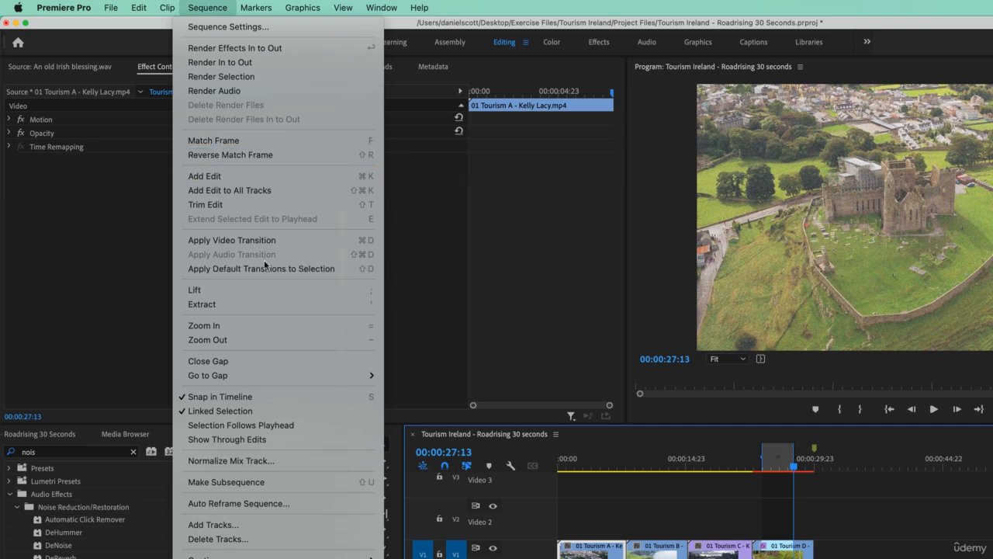
left_click(247, 63)
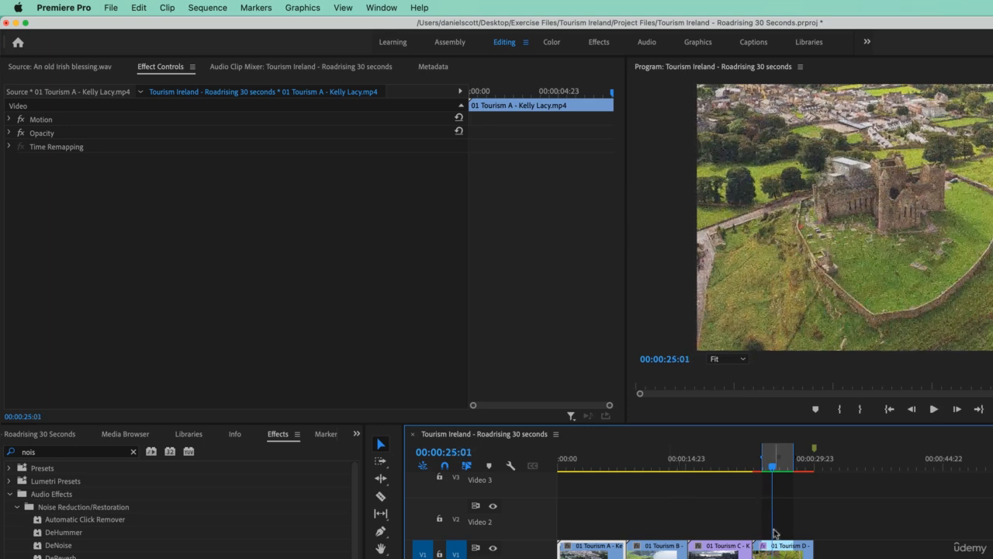
Clear the In and Out points and run Render In to Out on the entire sequence.
right_click(786, 476)
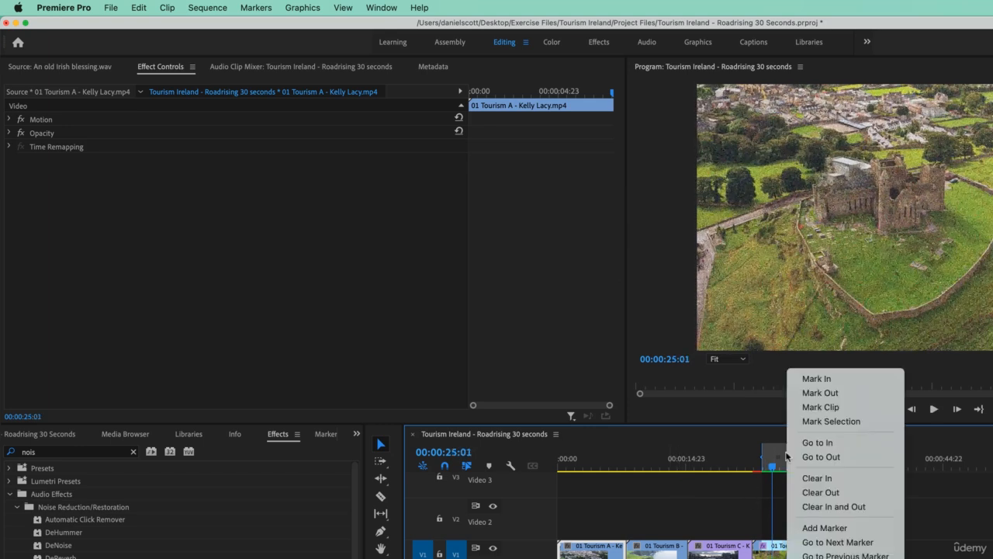
left_click(825, 507)
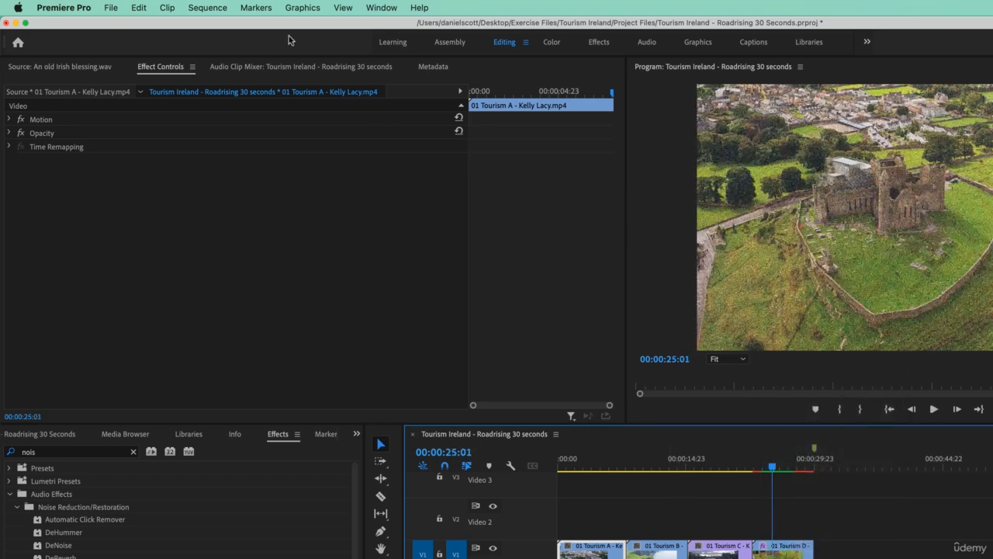
left_click(207, 8)
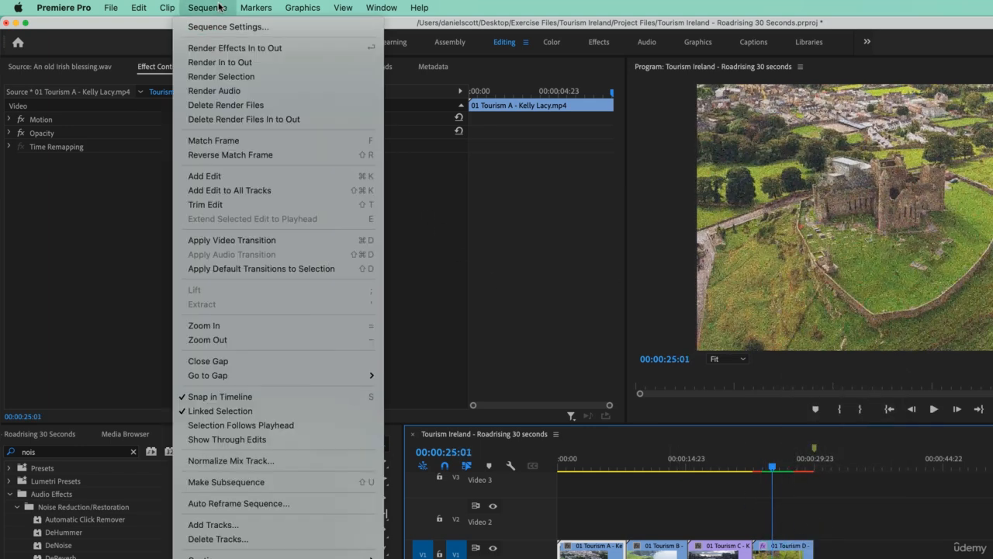
left_click(220, 62)
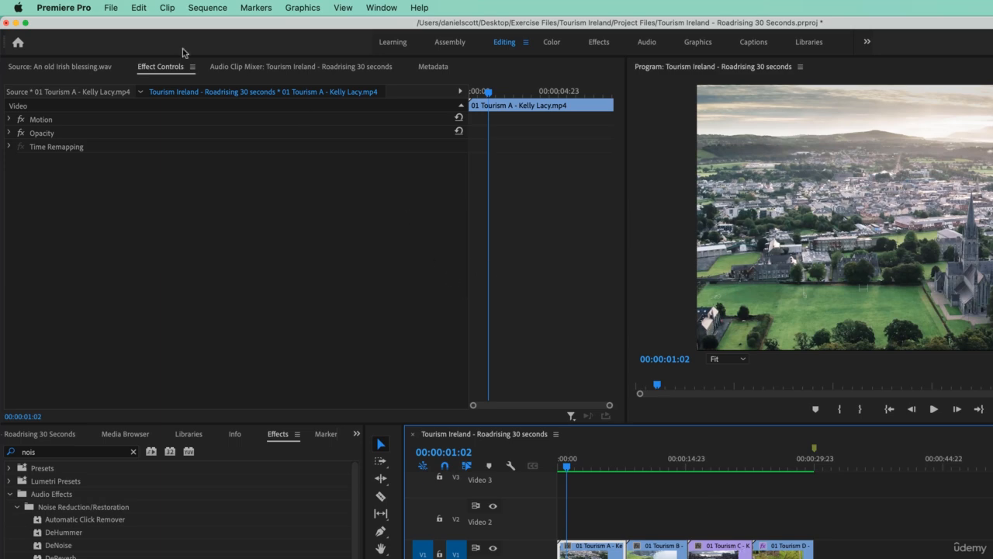
Open the export settings, turn off Use Proxies and turn on Use Previews, and cancel without exporting.
key("super+m")
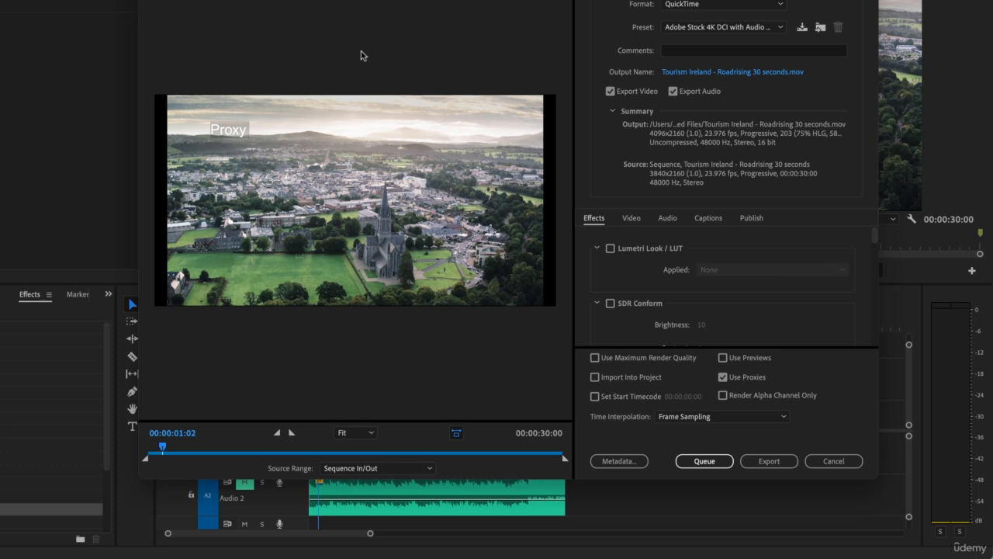
left_click(757, 378)
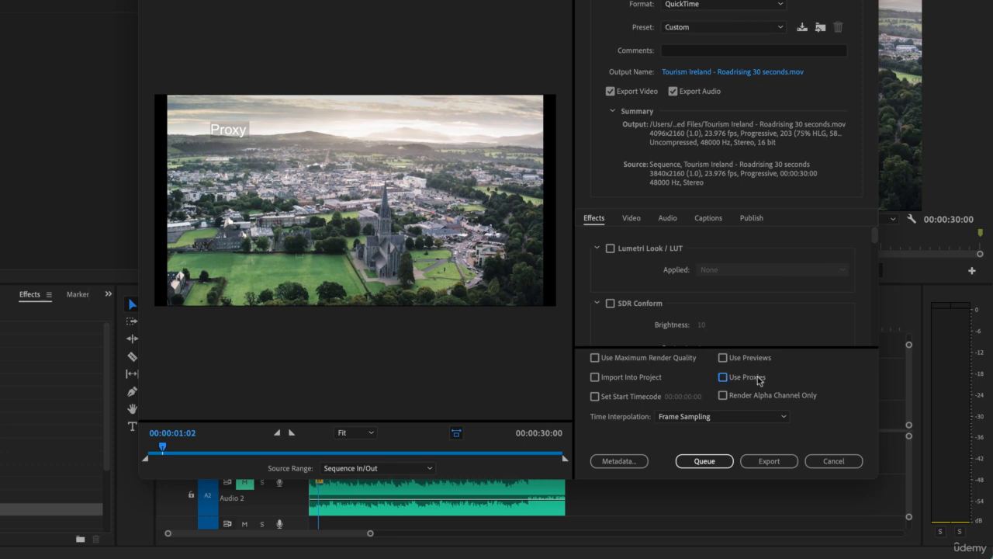
left_click(722, 358)
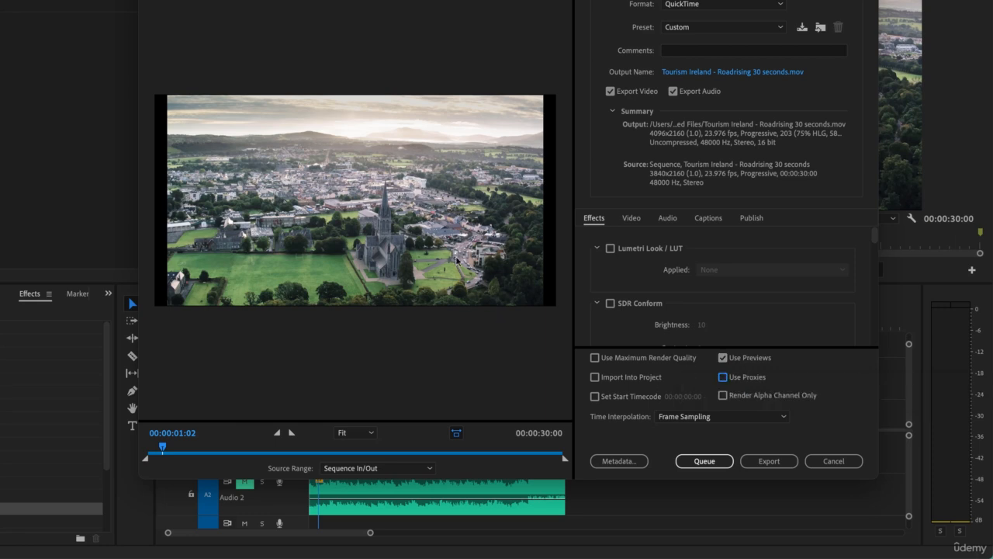
left_click(833, 462)
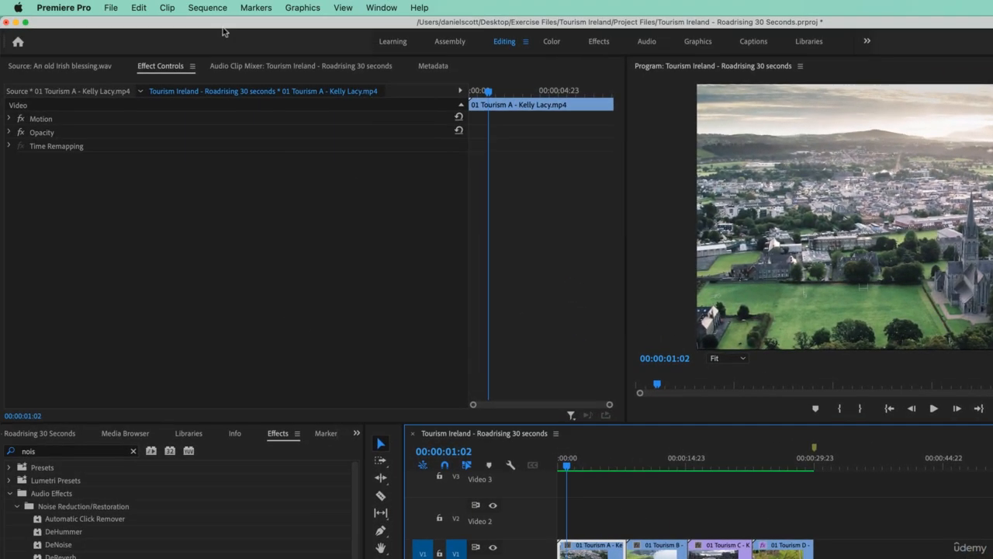
In the sequence settings, set the video preview file format to QuickTime and the codec to Apple ProRes 422.
left_click(208, 7)
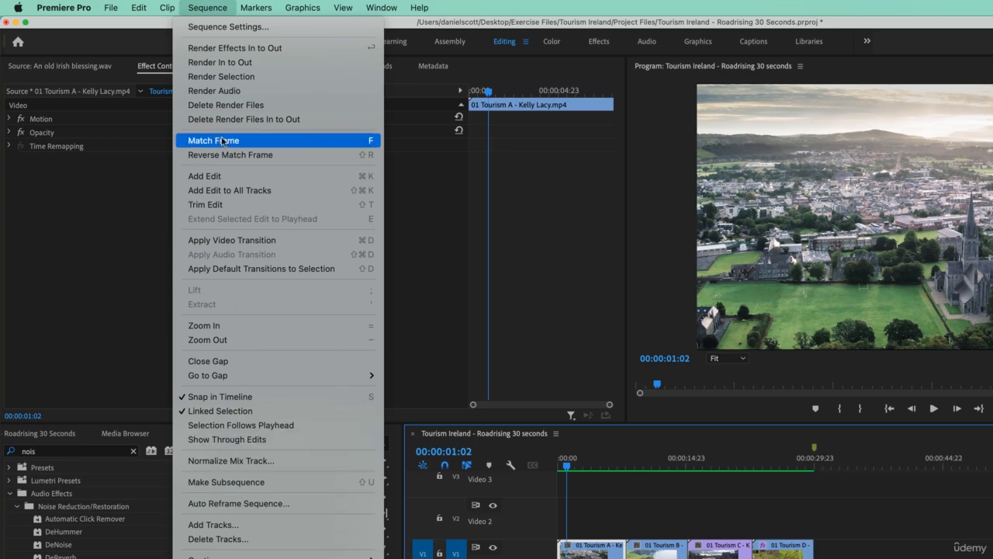
left_click(230, 27)
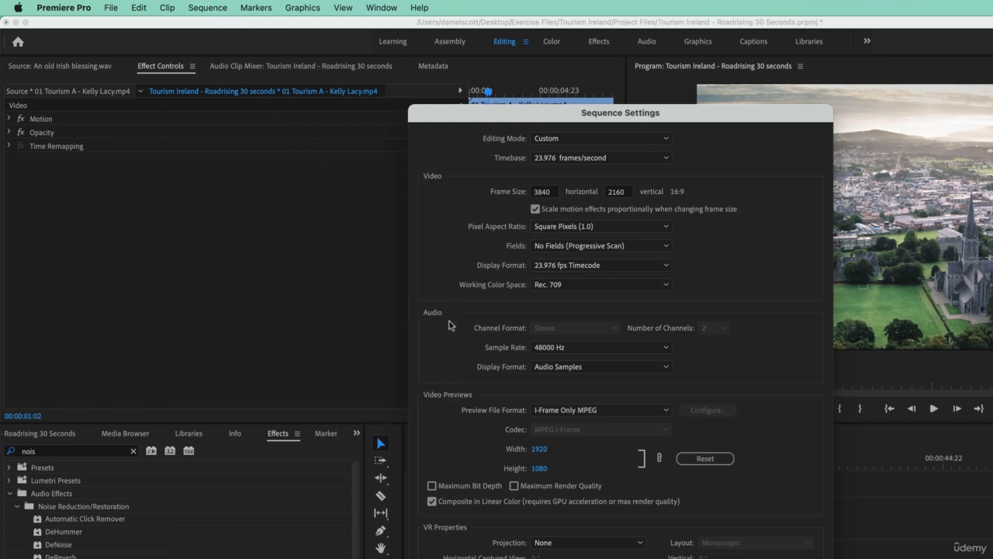
left_click(602, 412)
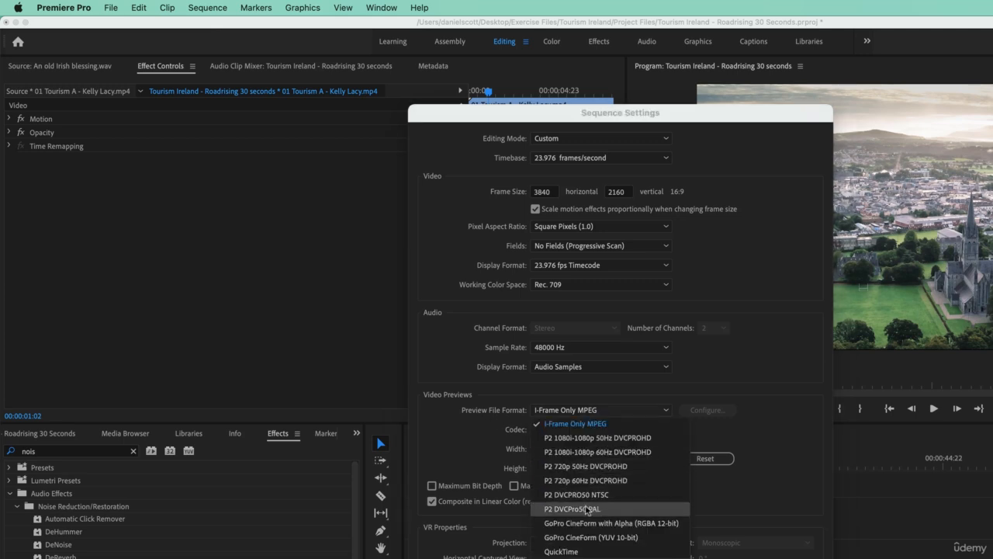
left_click(560, 551)
left_click(577, 433)
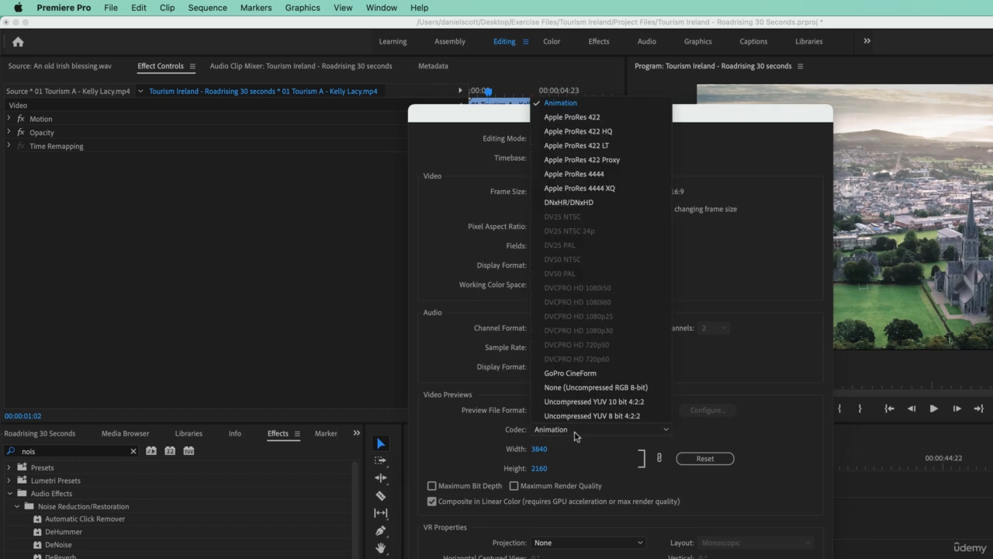
left_click(574, 117)
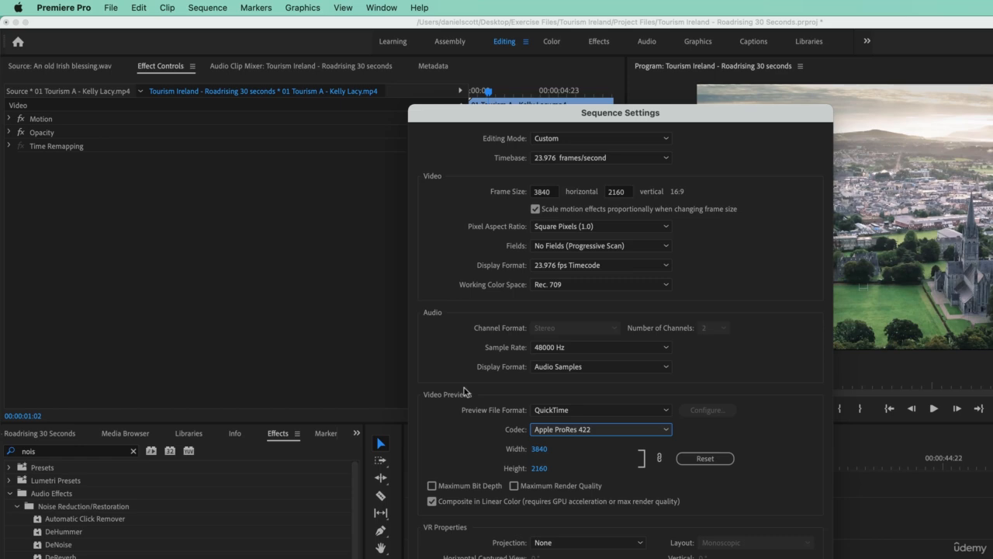
left_click(567, 481)
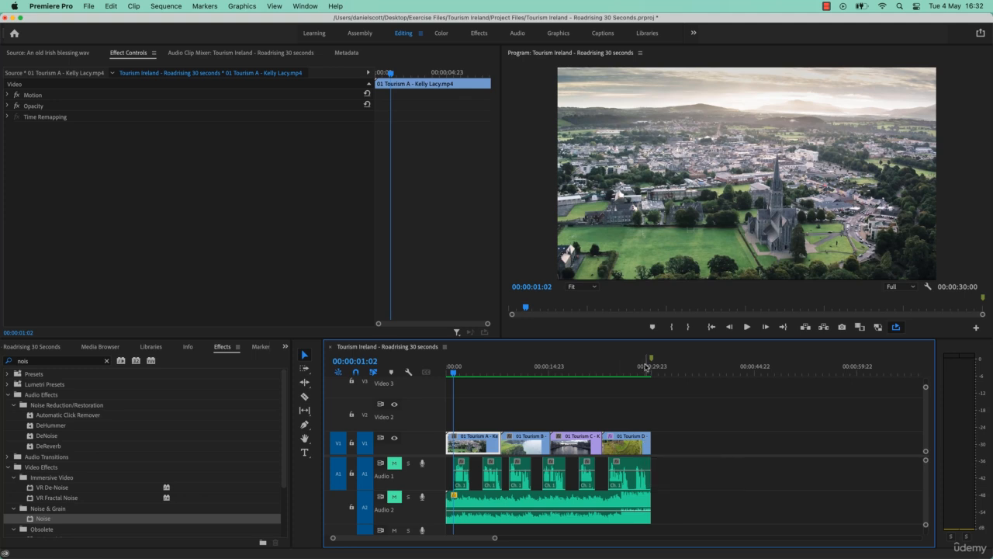
Select the Tourism B clip in the timeline and review the render commands available for it.
left_click(513, 446)
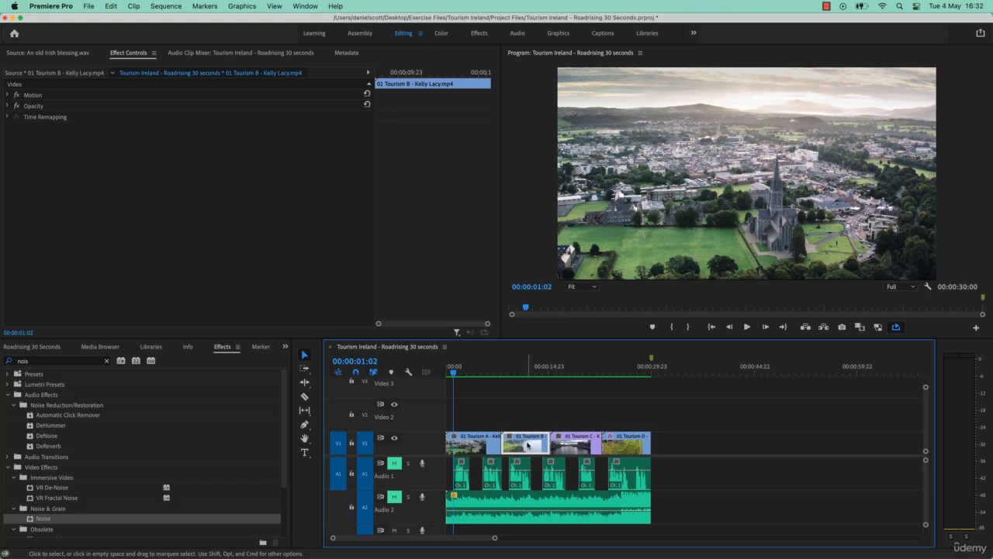
left_click(168, 7)
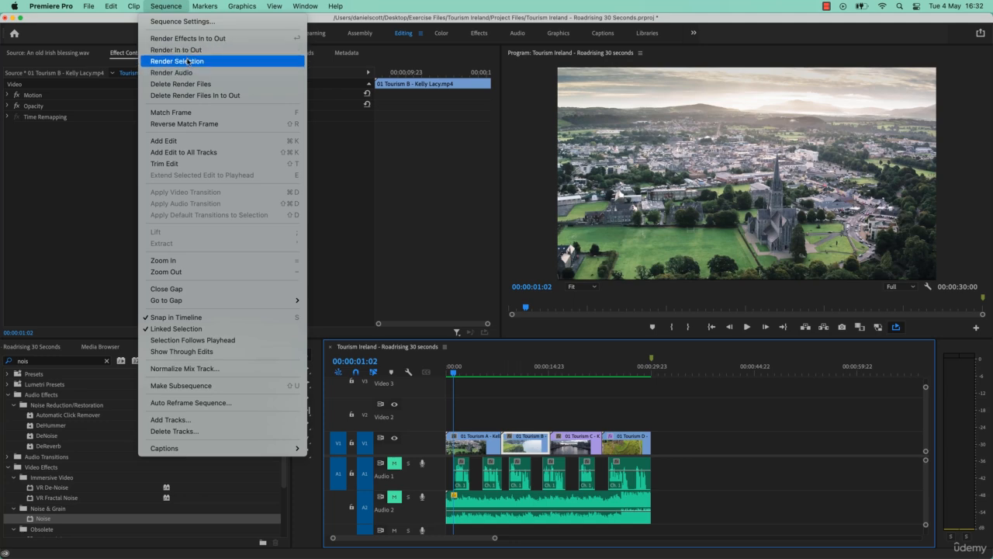
left_click(174, 8)
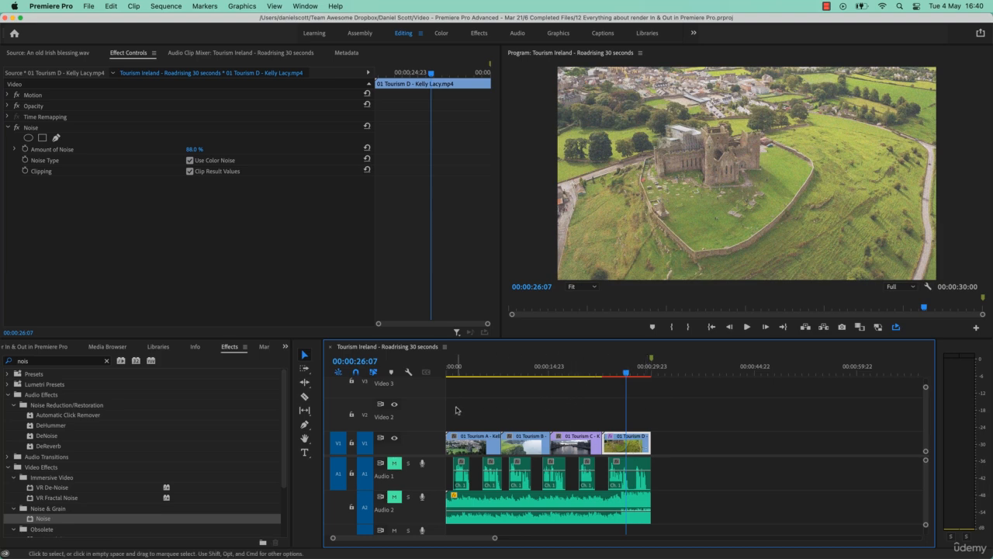
Enable proxies and set the Tourism D clip's Noise amount to 68% with Use Color Noise turned off.
left_click(879, 327)
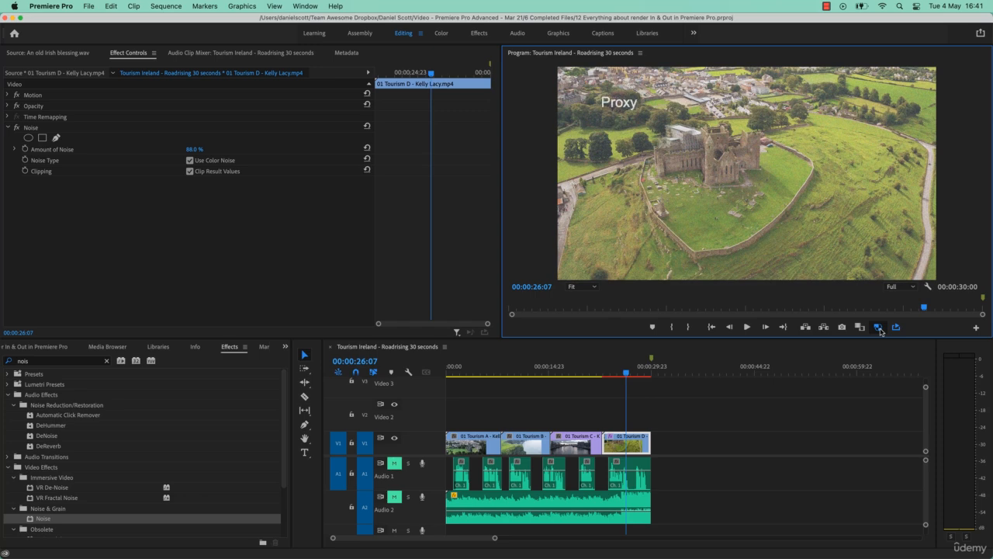
left_click(621, 443)
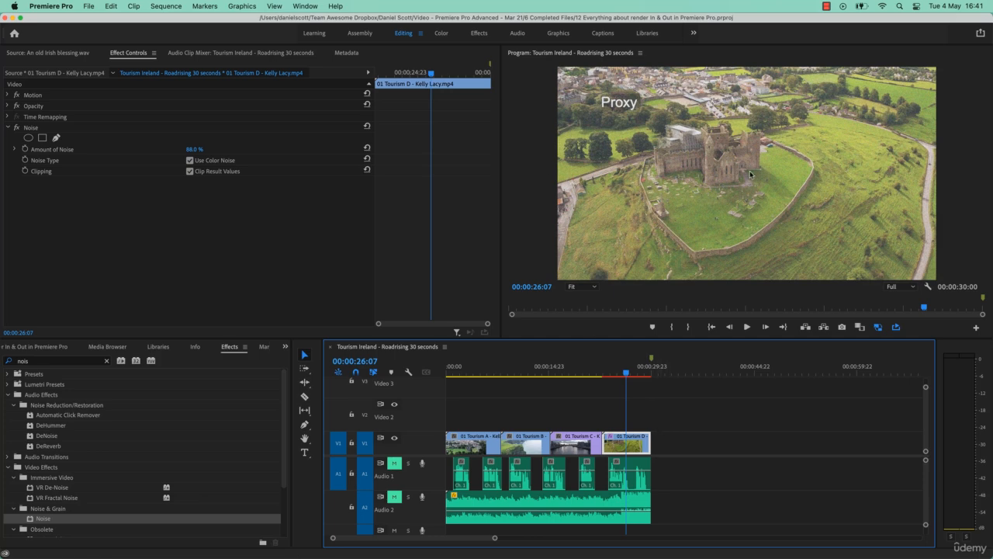
mouse_move(193, 149)
left_mouse_down()
mouse_move(225, 149)
mouse_move(175, 150)
left_mouse_up()
left_click(190, 160)
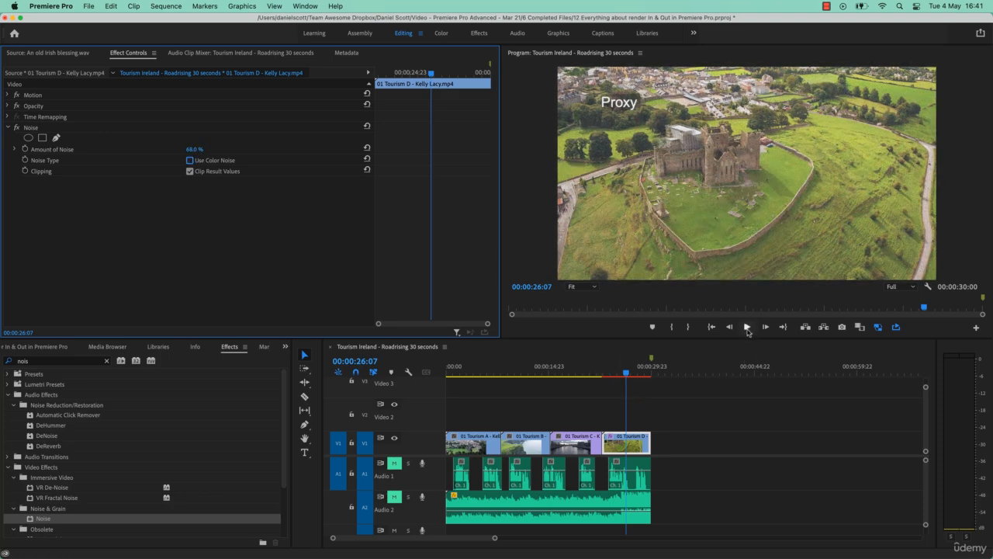
Play the last clip with the unrendered Noise effect and stop before its end.
key("space")
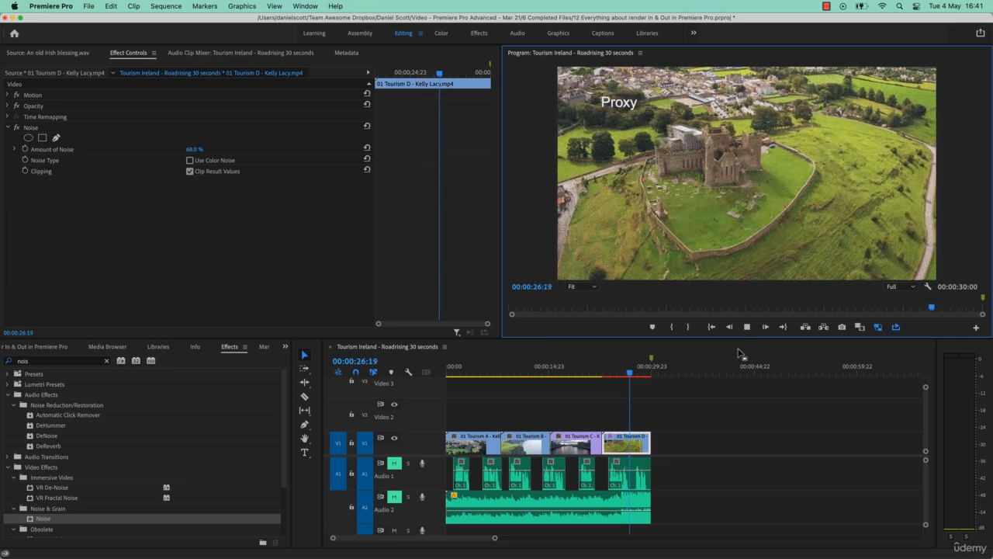
left_click(755, 327)
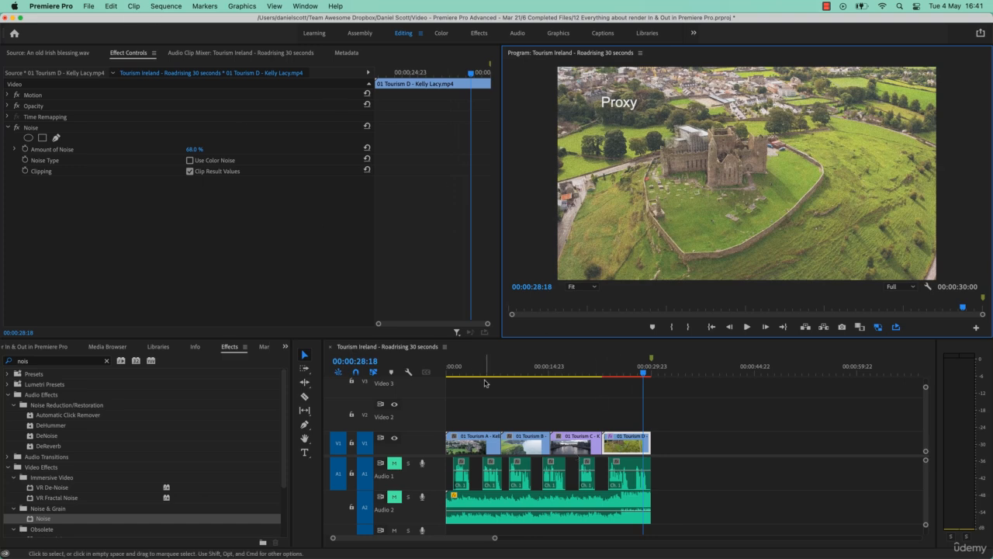
Run Render Effects In to Out on the sequence and play back the rendered last clip from near its start.
left_click(166, 6)
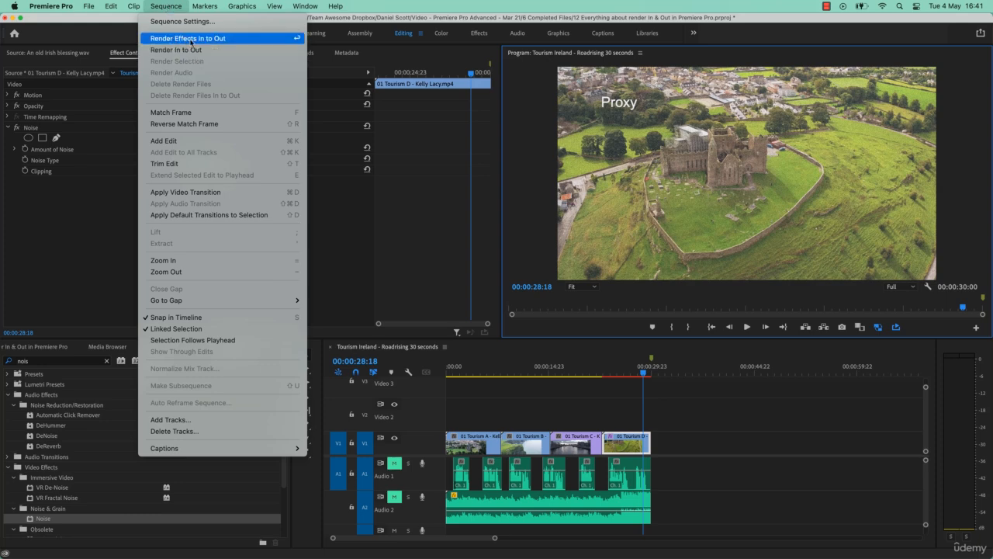
left_click(192, 42)
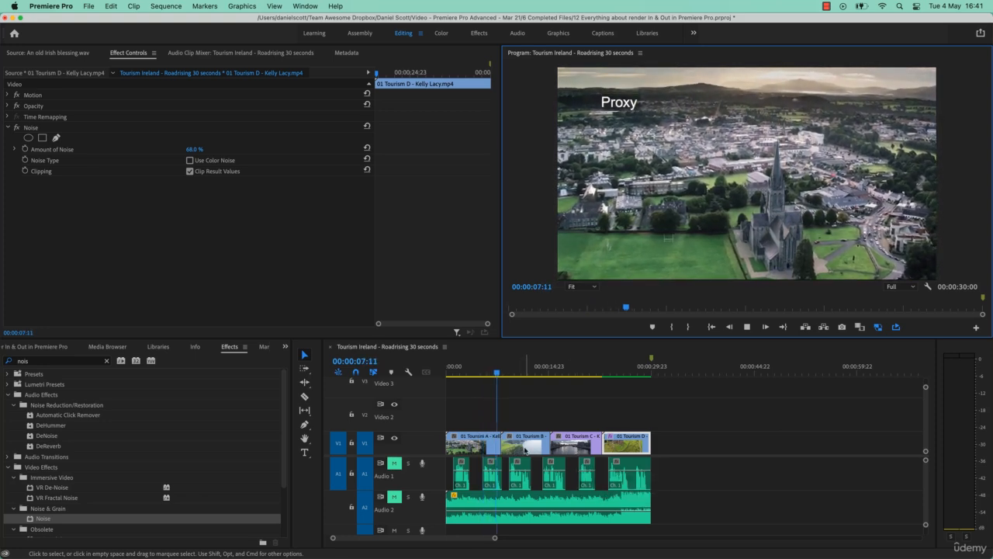
left_click(612, 373)
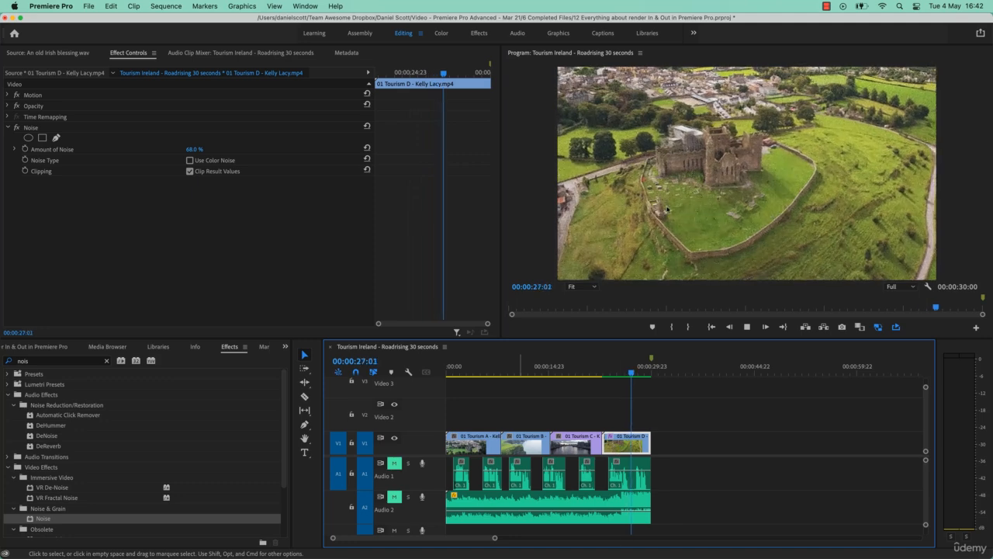
key("space")
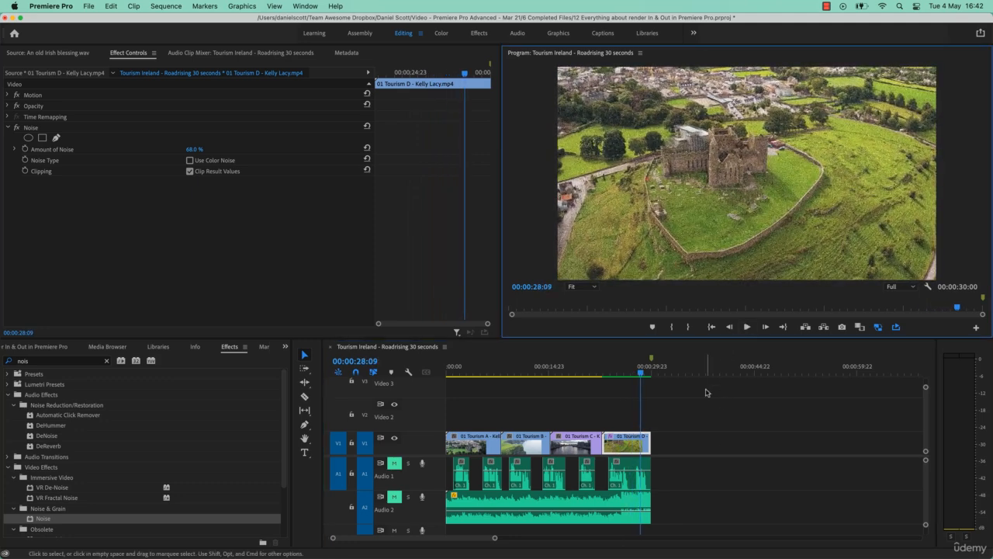